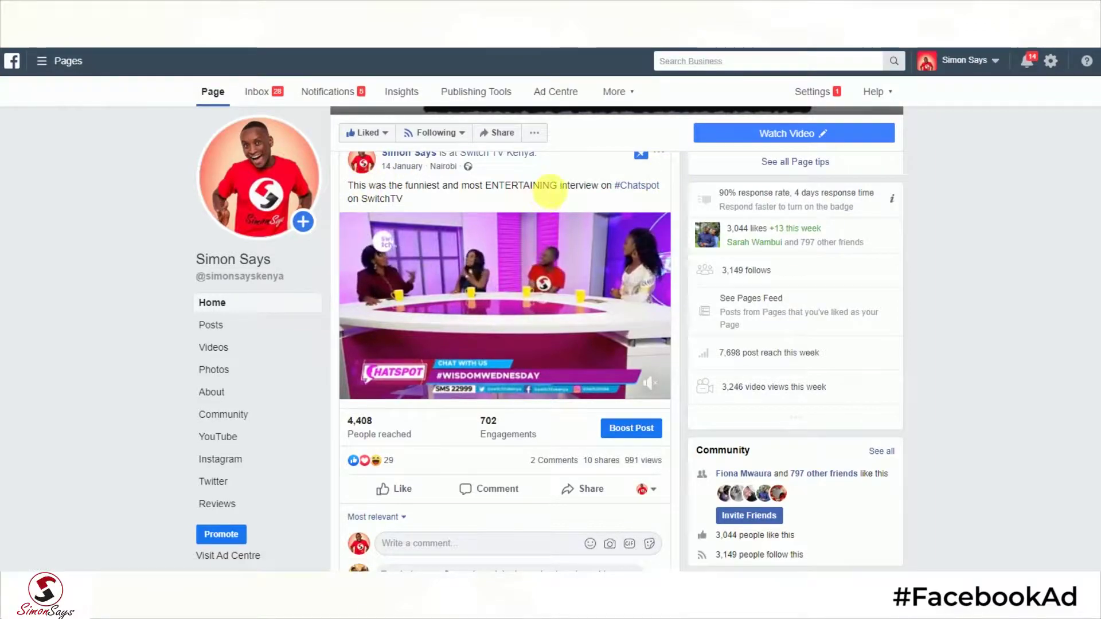
Start boosting the Chatspot interview video post and scroll down the Boost Post settings.
click(634, 430)
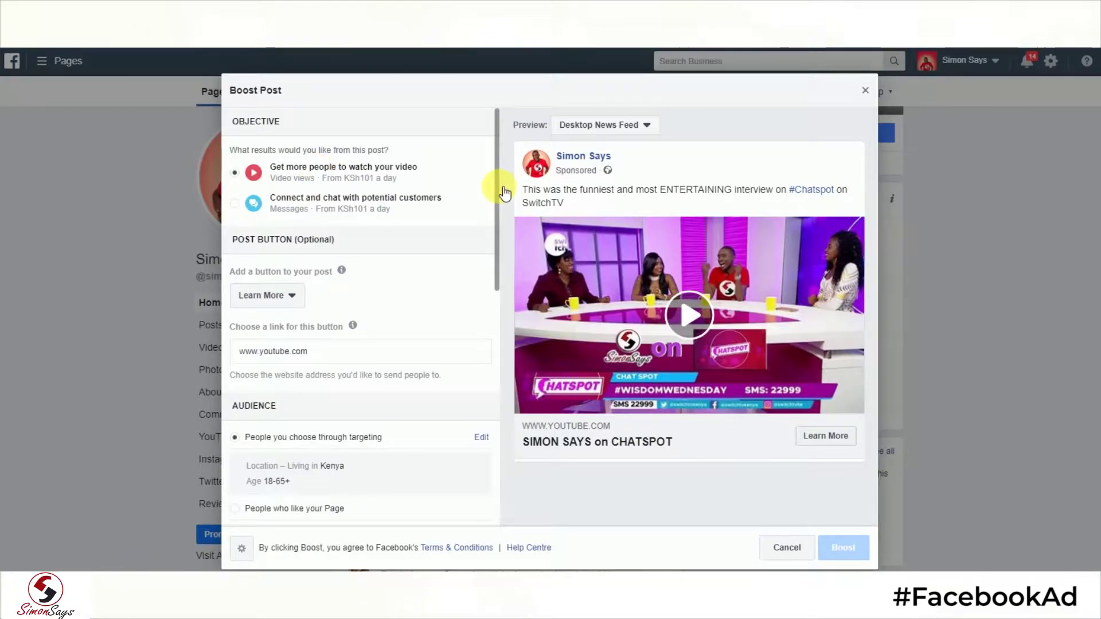
drag(502, 185, 499, 209)
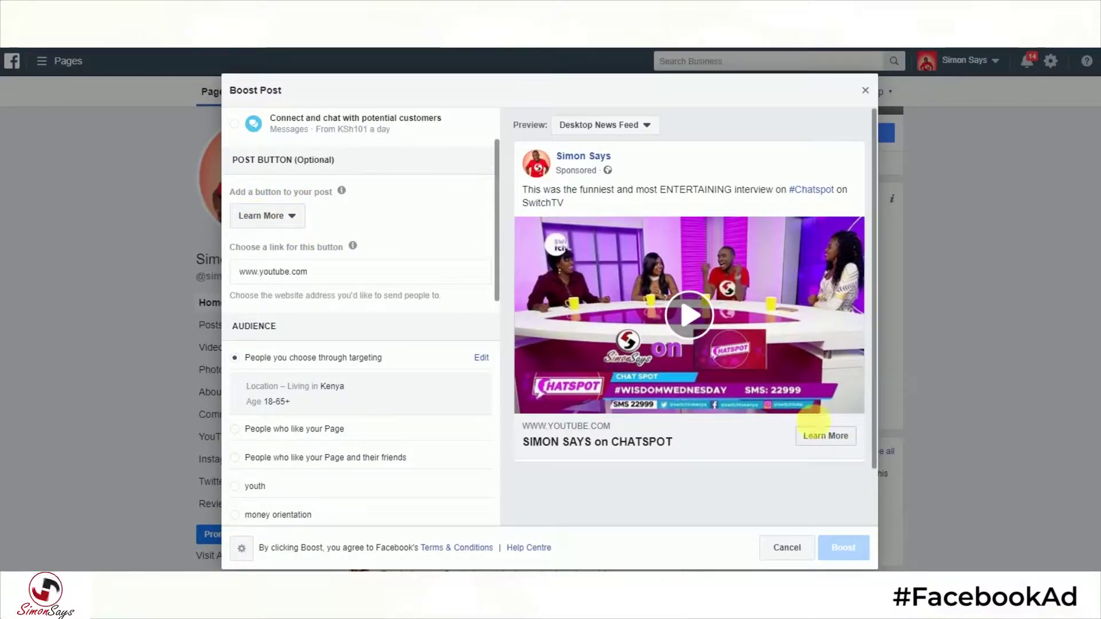
Set the boosted post's button to No Button.
click(262, 220)
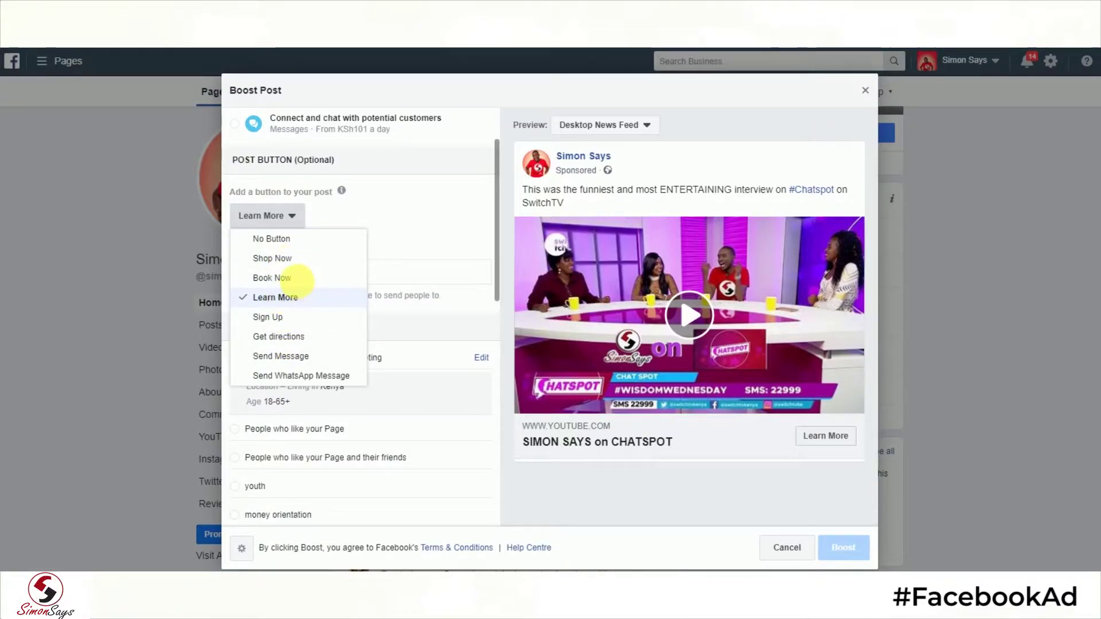
click(295, 294)
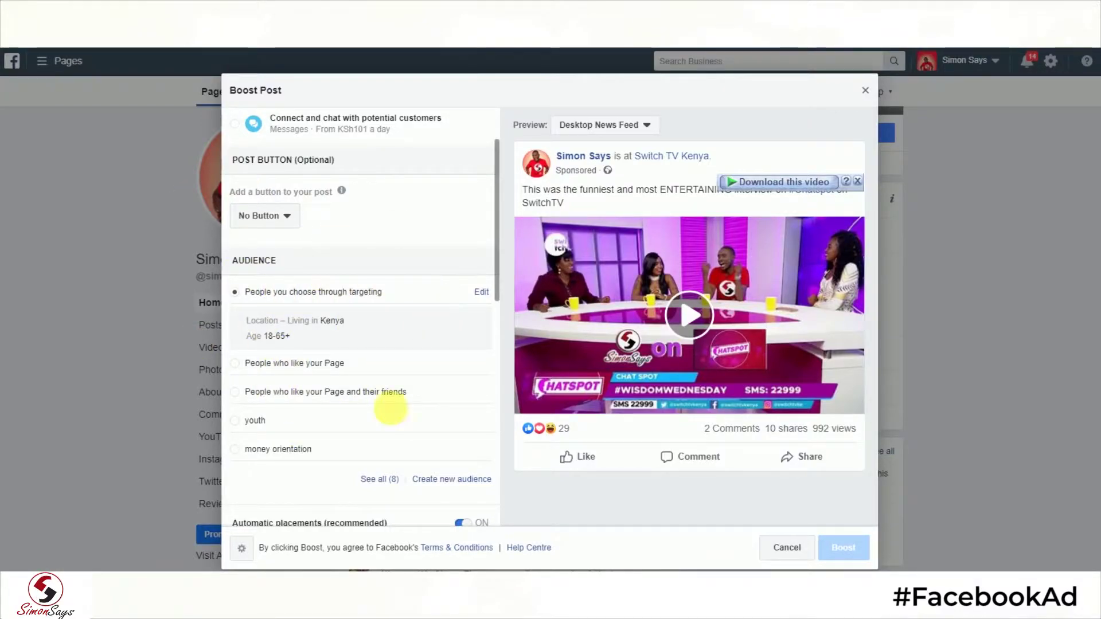
In the audience editor, dismiss the download overlay and set the maximum age to 35.
click(487, 293)
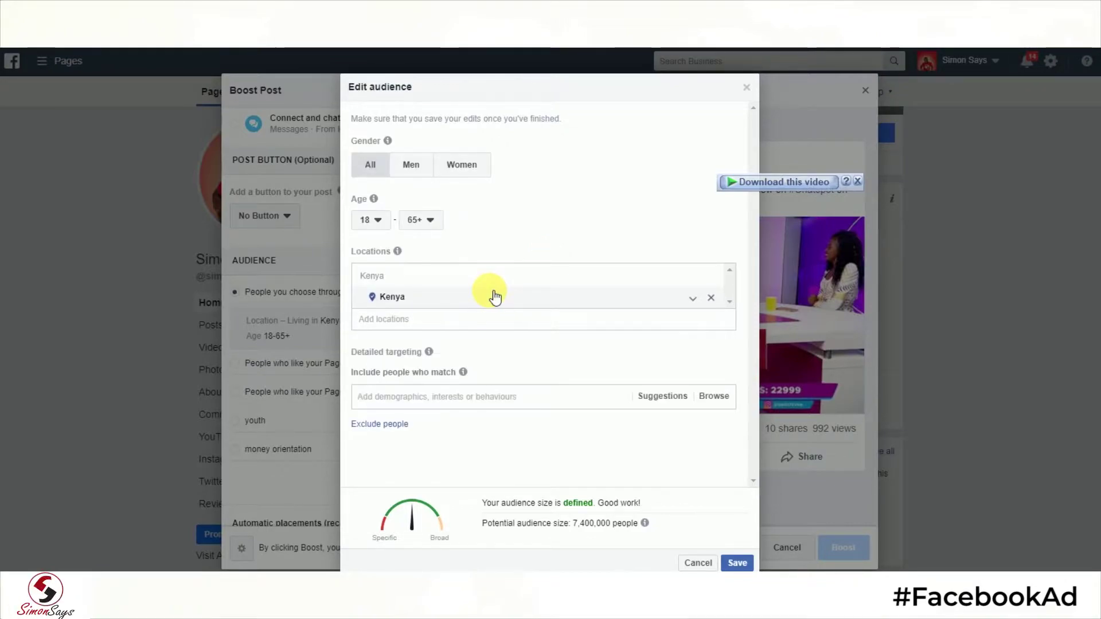
click(857, 181)
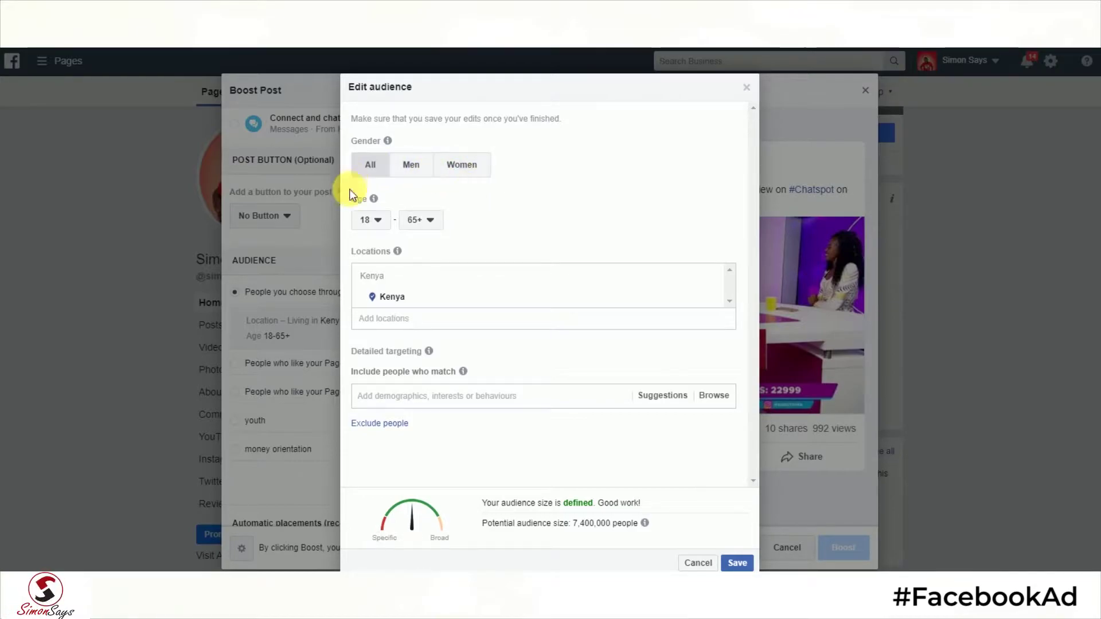
click(431, 223)
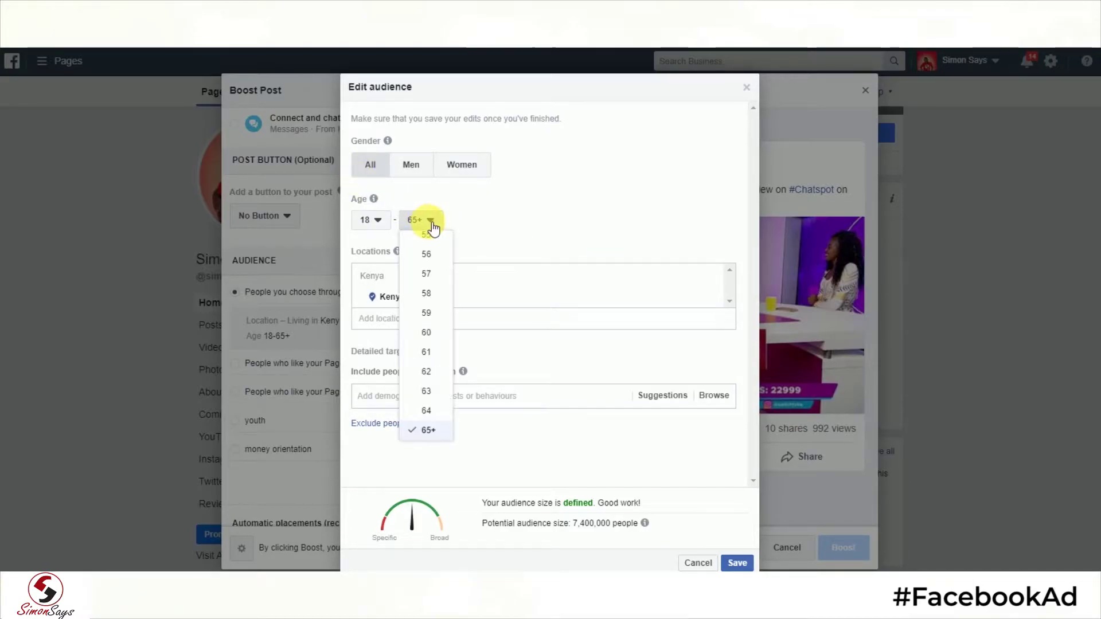
drag(454, 411, 445, 321)
click(429, 352)
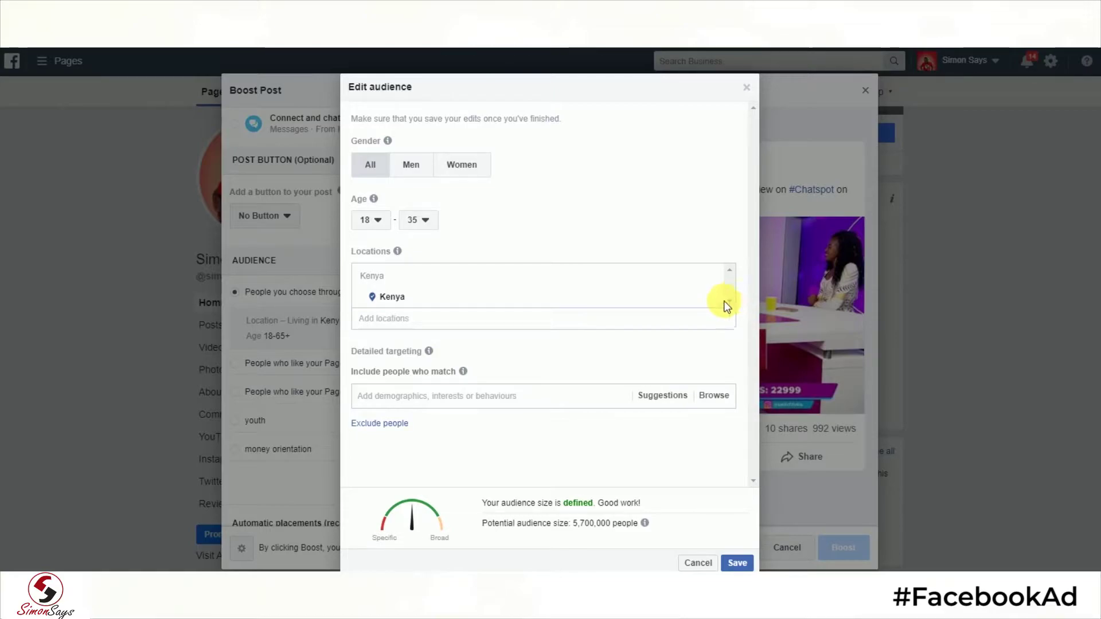
click(450, 304)
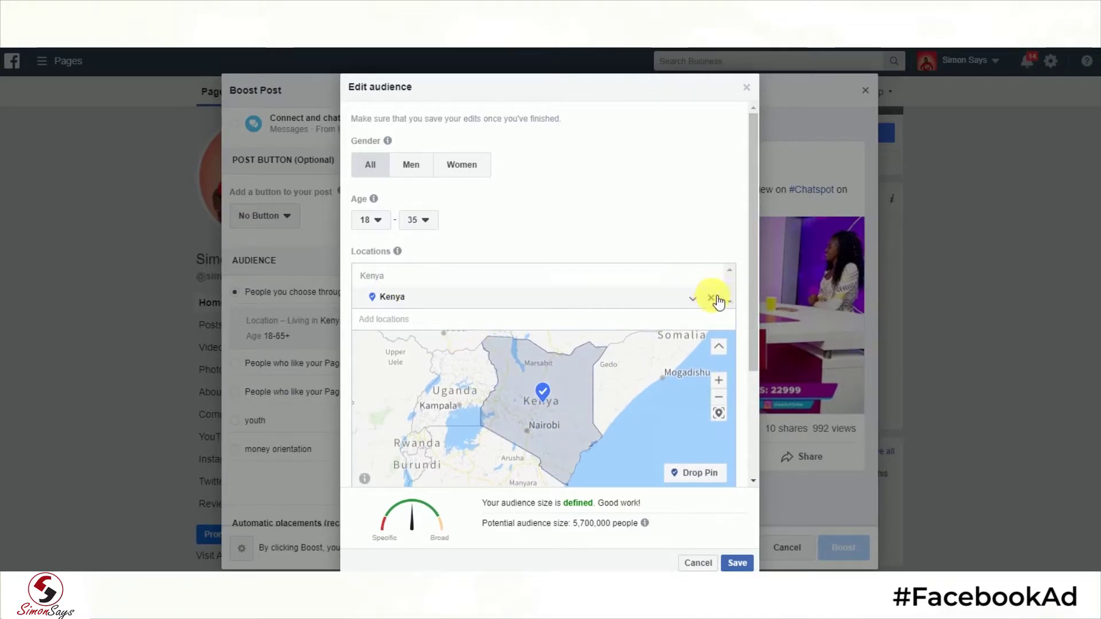
click(713, 299)
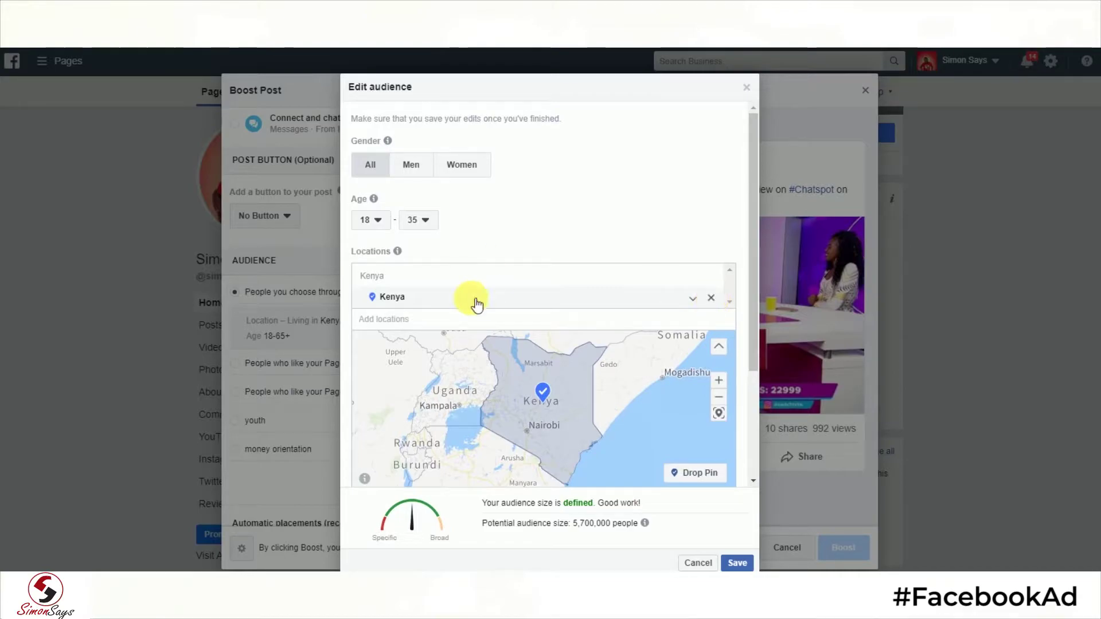
click(428, 338)
text(NAIROBI)
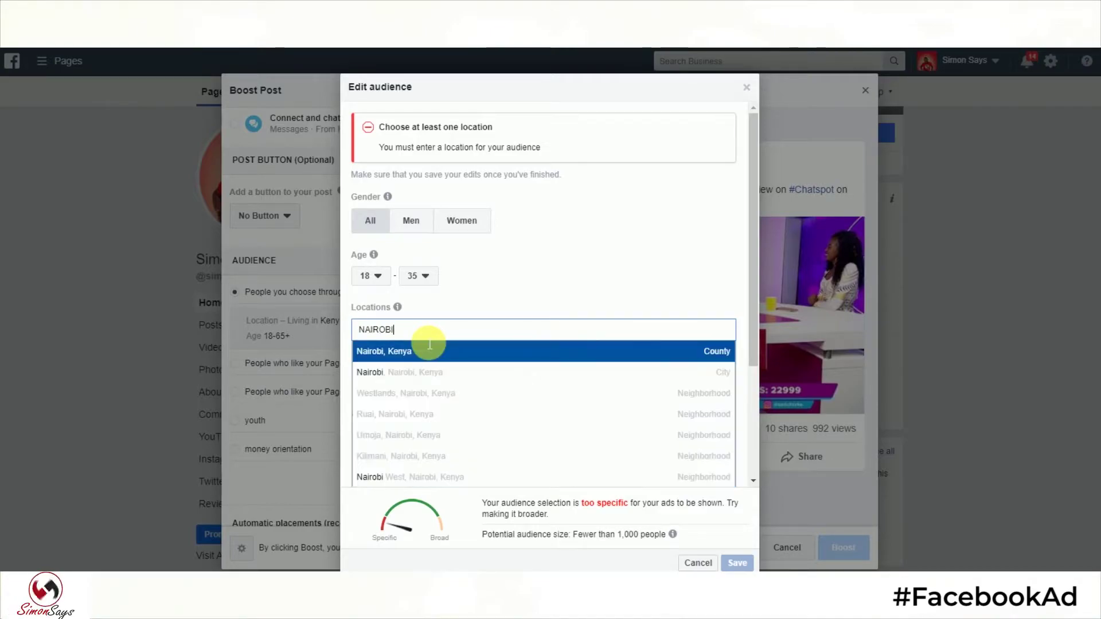
click(425, 350)
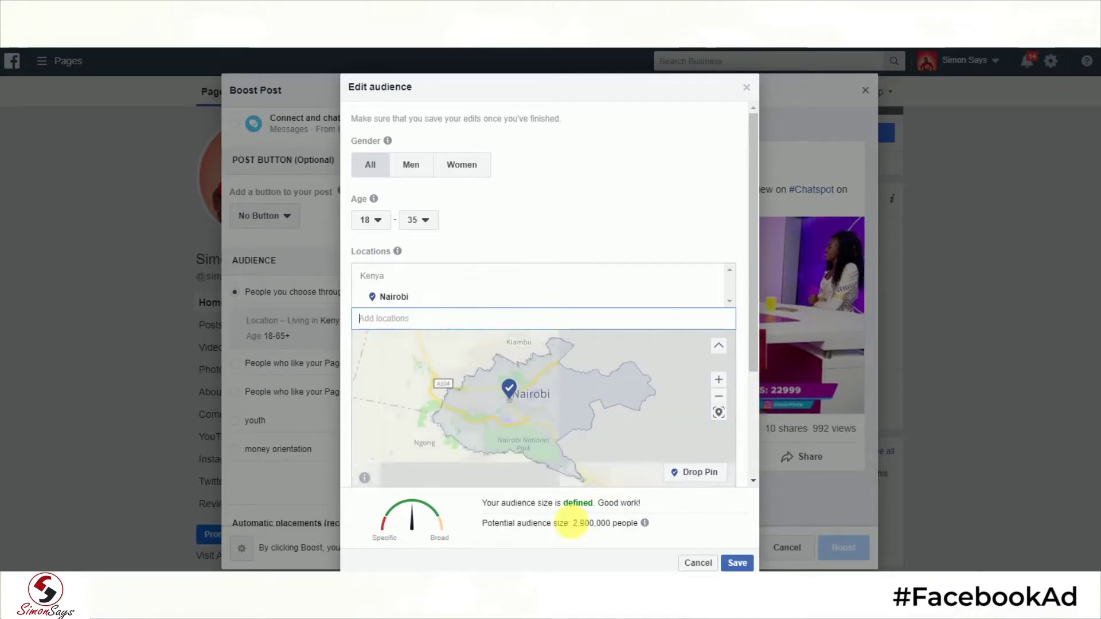
scroll(754, 371, down, 1)
scroll(755, 371, down, 1)
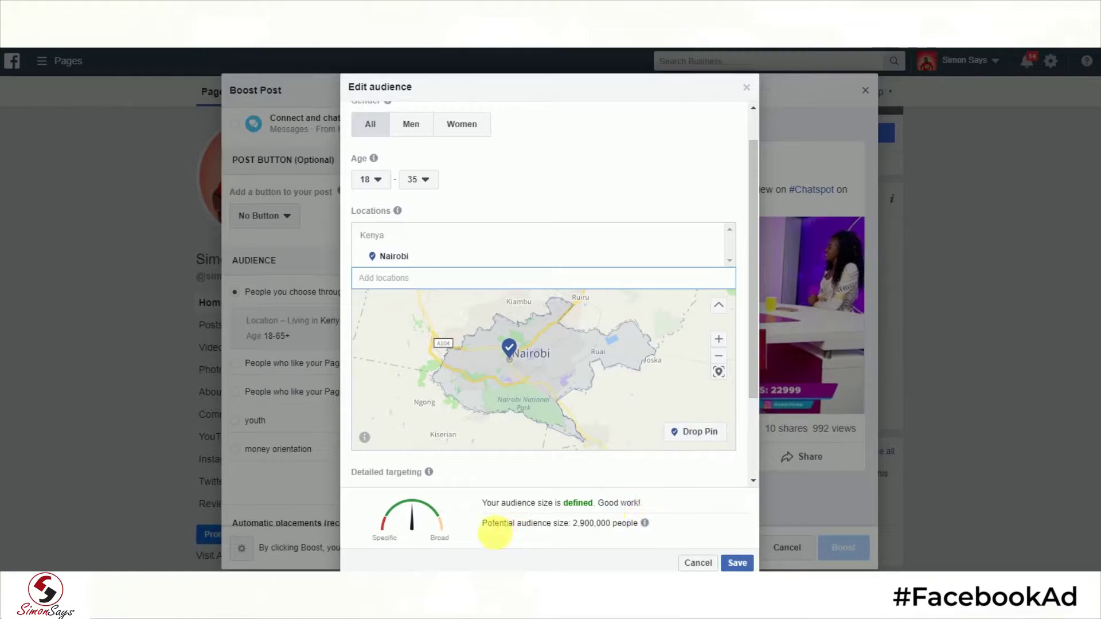
drag(573, 524, 629, 529)
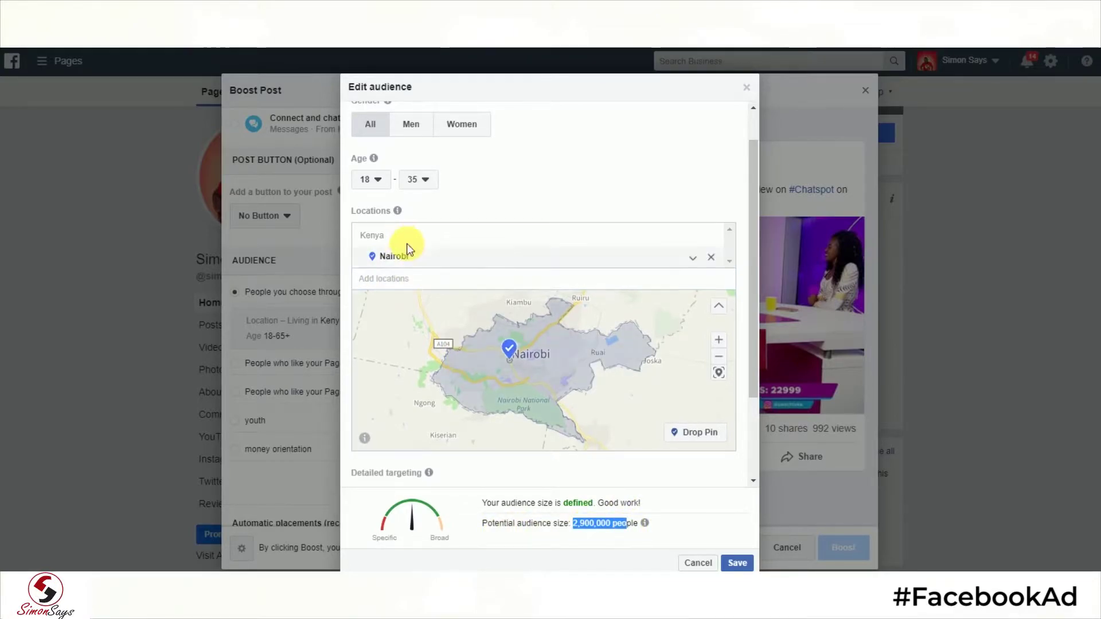
mouse_move(419, 259)
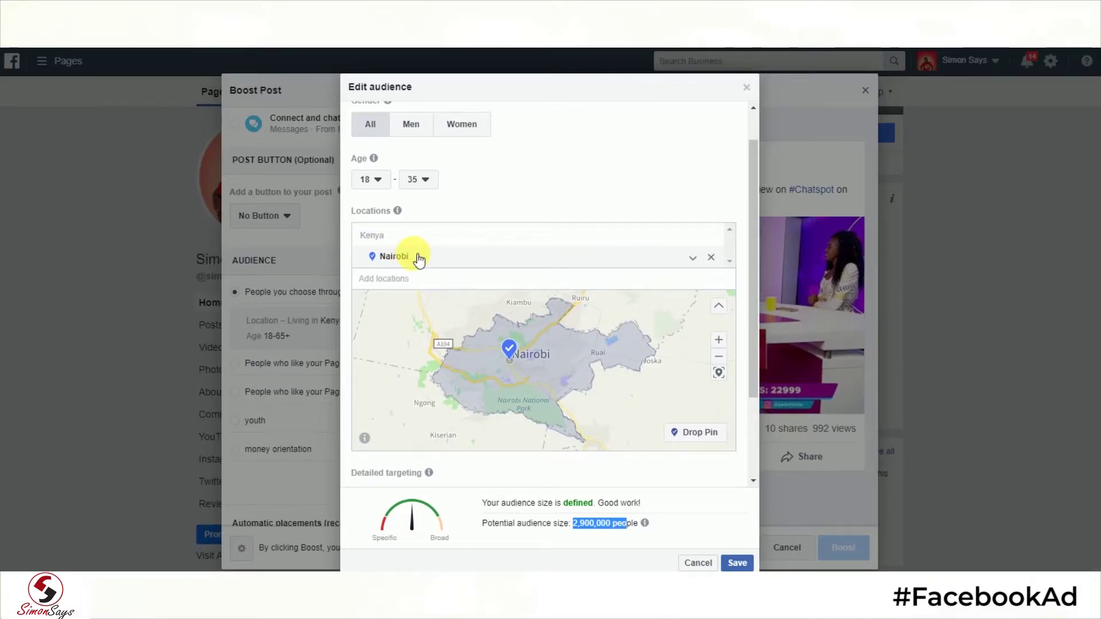
click(457, 246)
text(kenya)
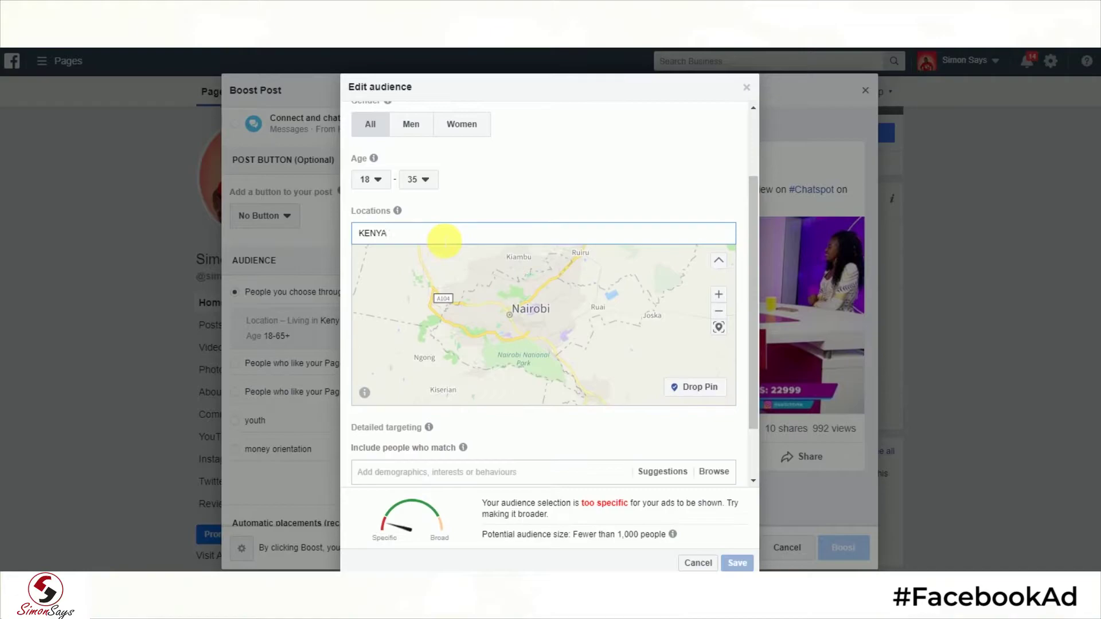
key(Return)
drag(756, 297, 753, 377)
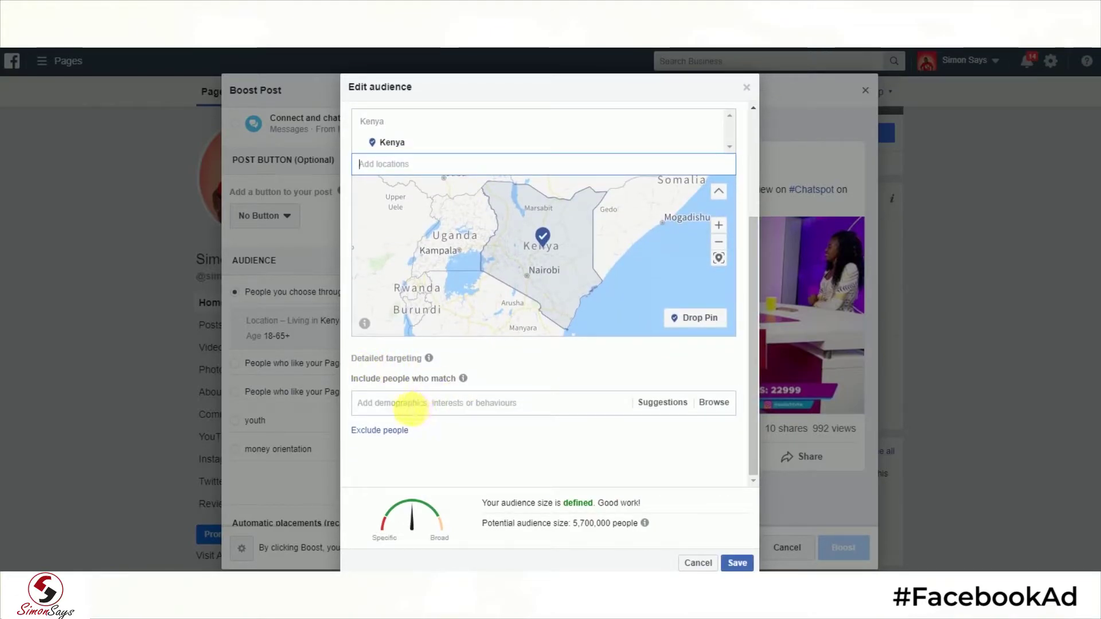
Start a detailed targeting interest search, clearing the mistyped 'REKA===' entry.
click(453, 408)
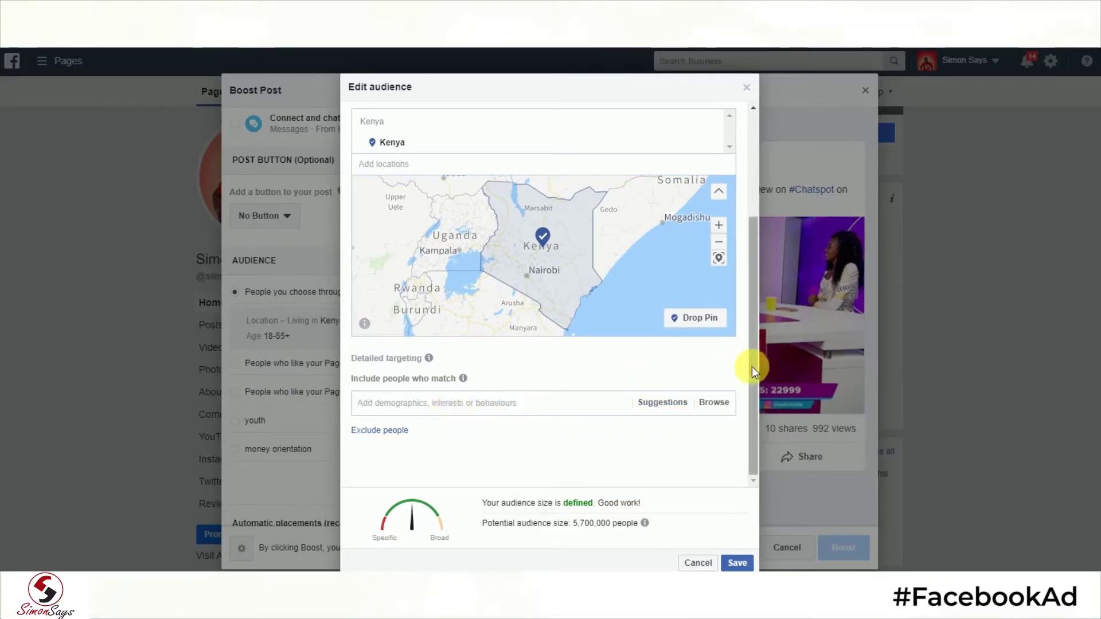
click(661, 402)
drag(755, 358, 748, 395)
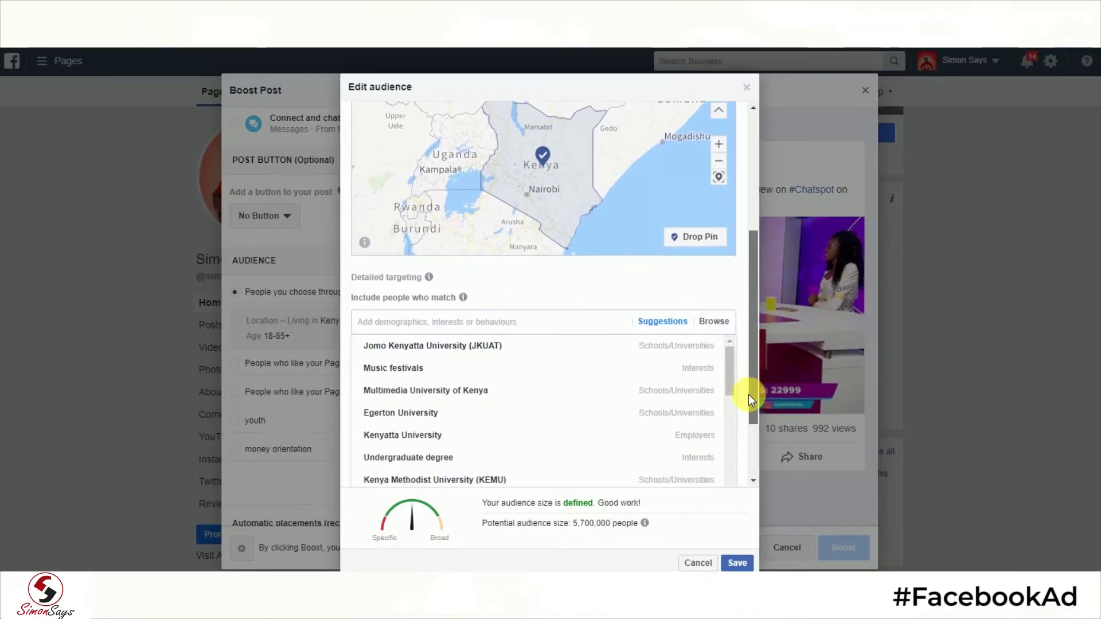
click(387, 385)
click(397, 403)
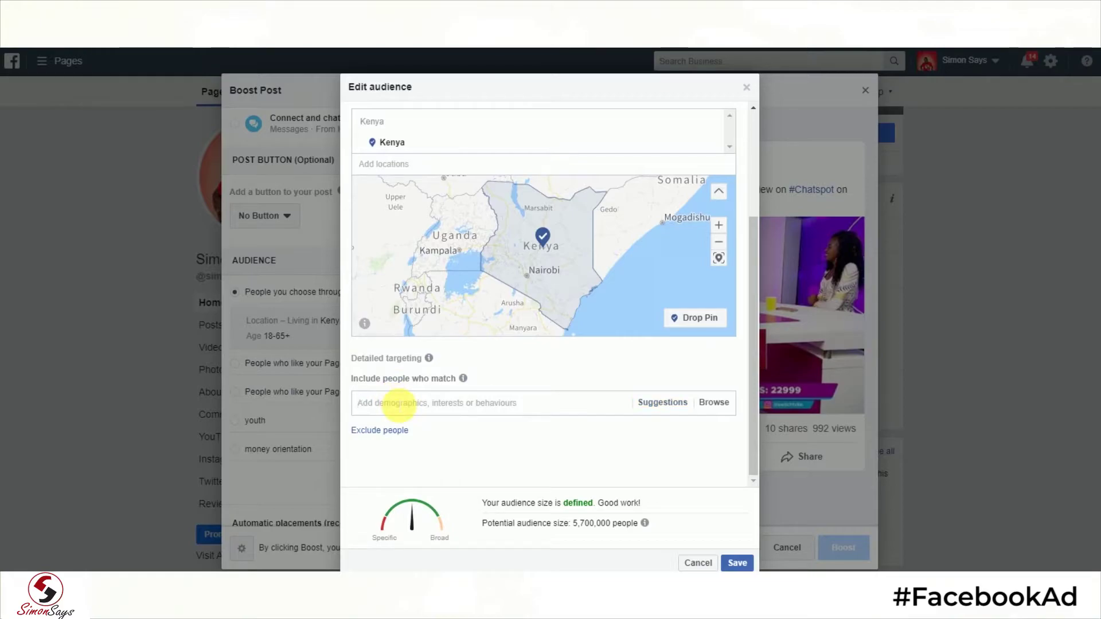
text(REKA===)
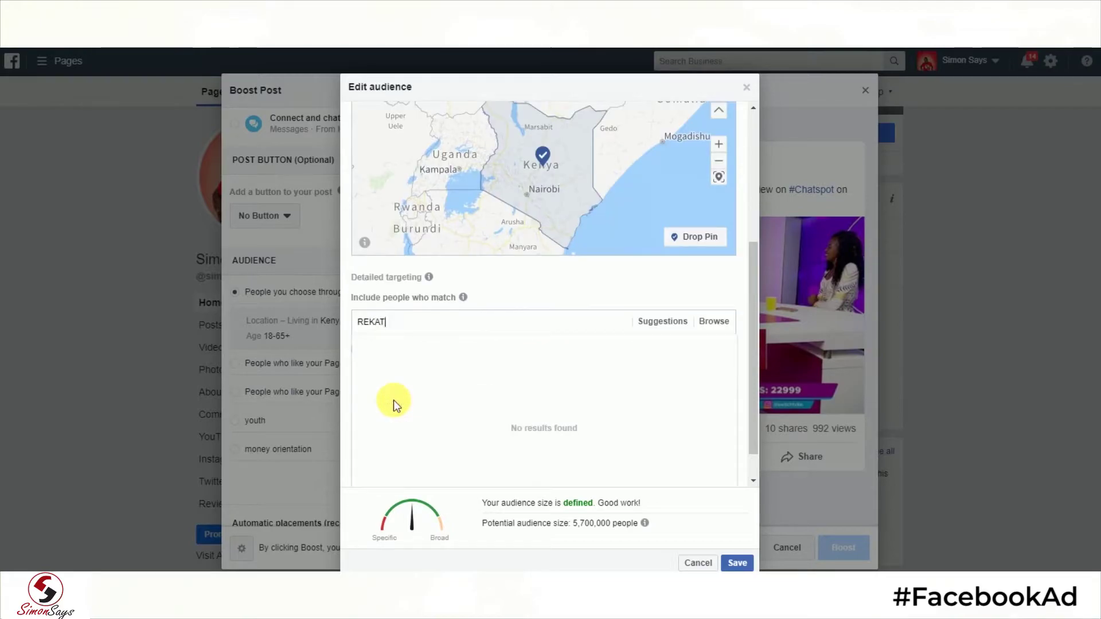
key(BackSpace)
key(BackSpace)
key(BackSpace)
key(BackSpace)
key(BackSpace)
key(BackSpace)
key(BackSpace)
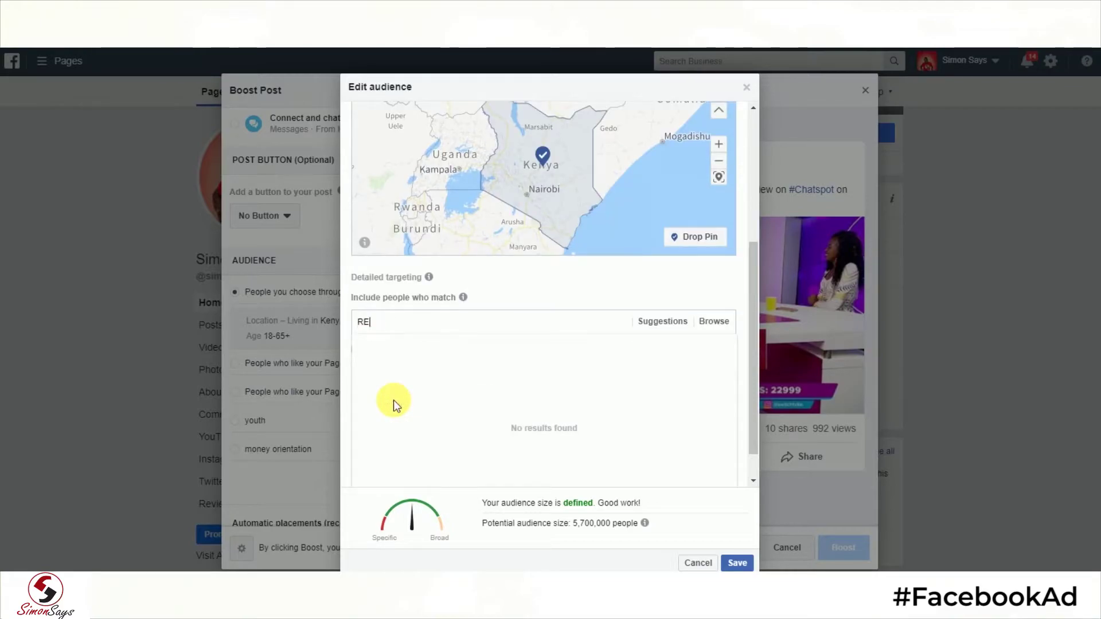
Add Funny Videos, Funny Moments and Unspecified relationship status to detailed targeting.
text(FUNNY)
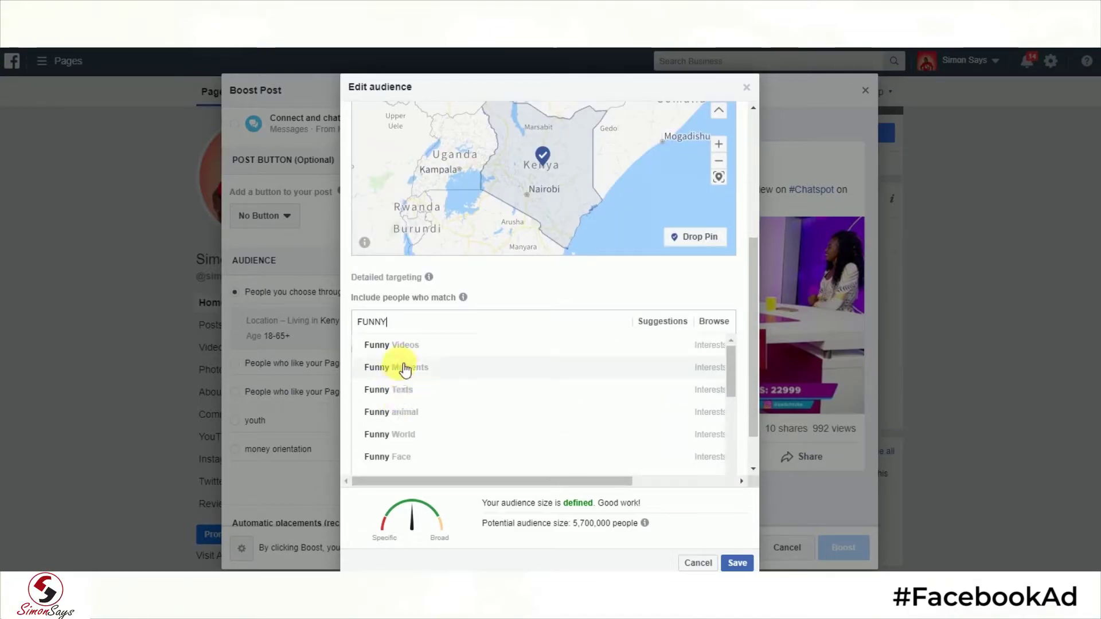
click(408, 345)
text(FUNNY)
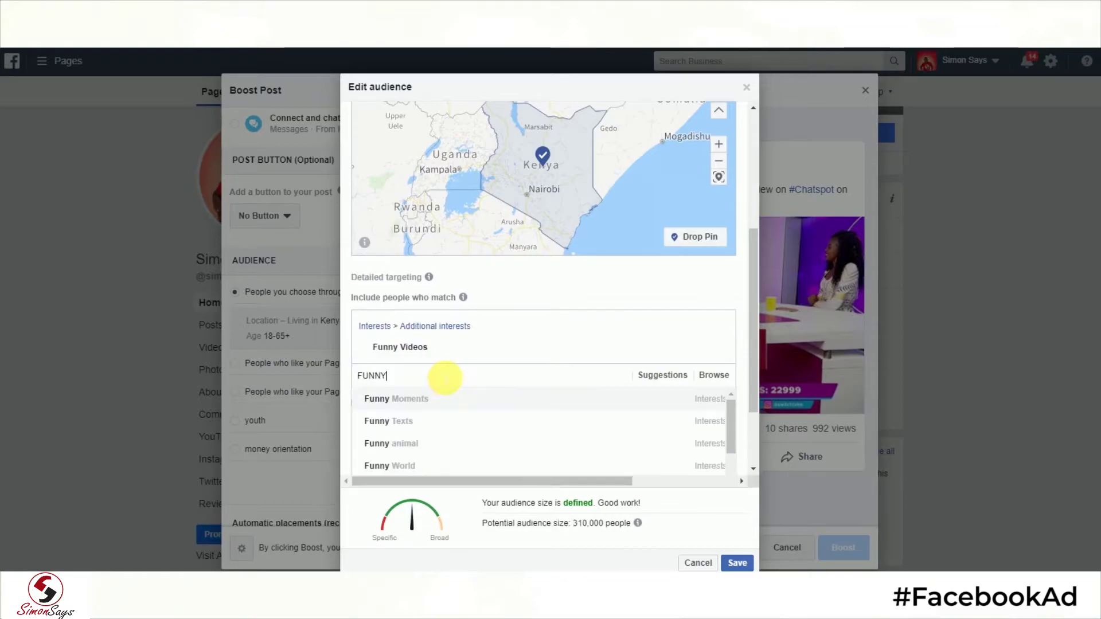
click(435, 401)
text(RELATIONSHI)
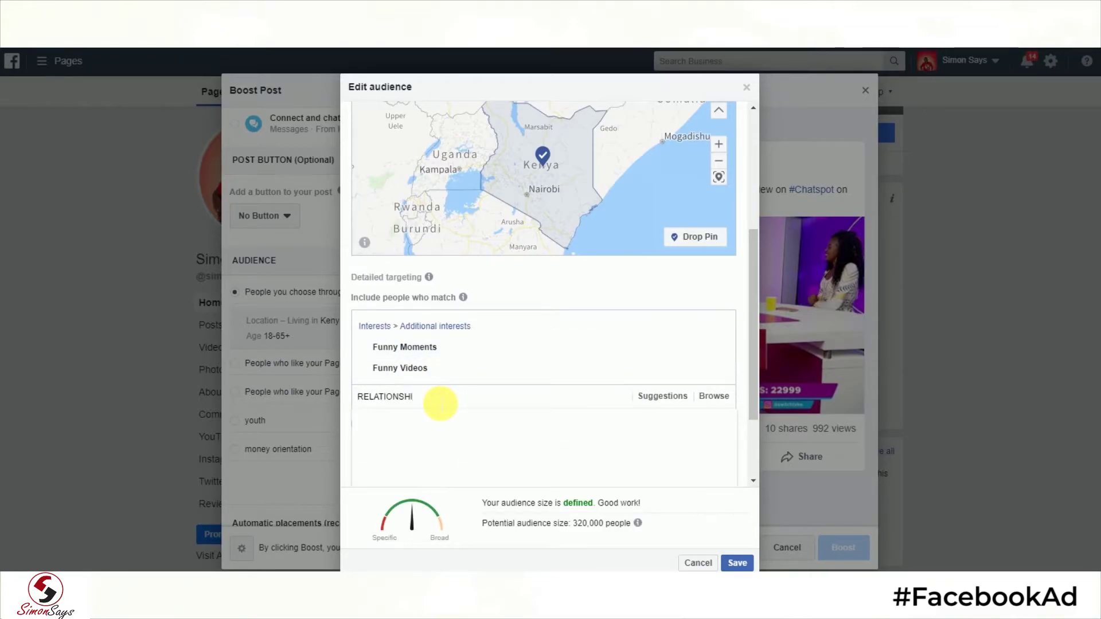
click(438, 425)
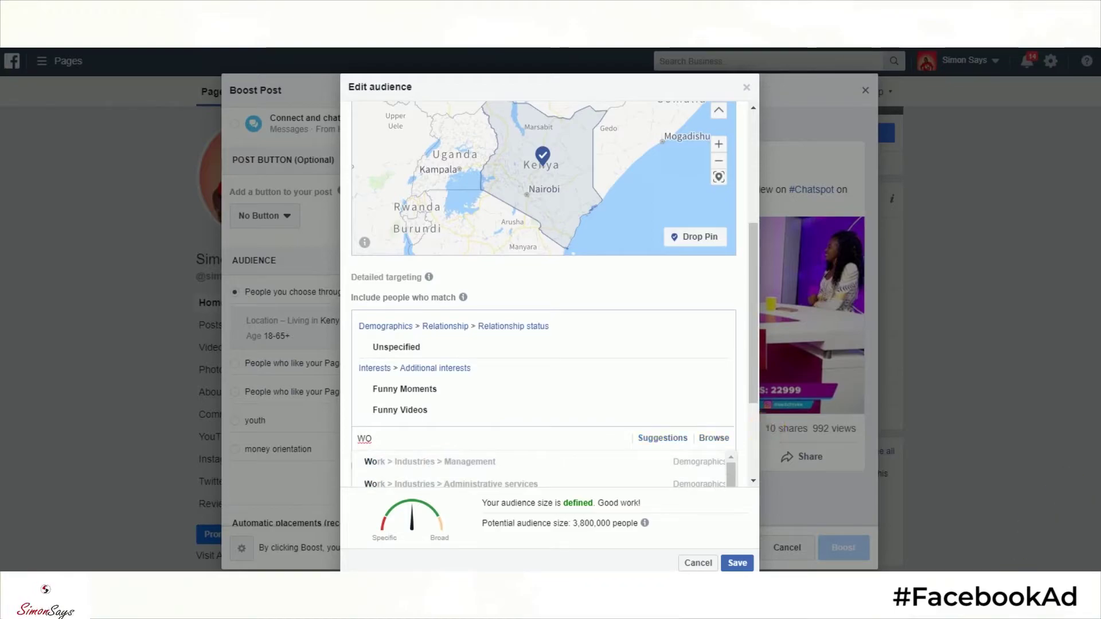
Search detailed targeting for 'WOMENS' with the on-screen keyboard, then clear the search.
click(868, 570)
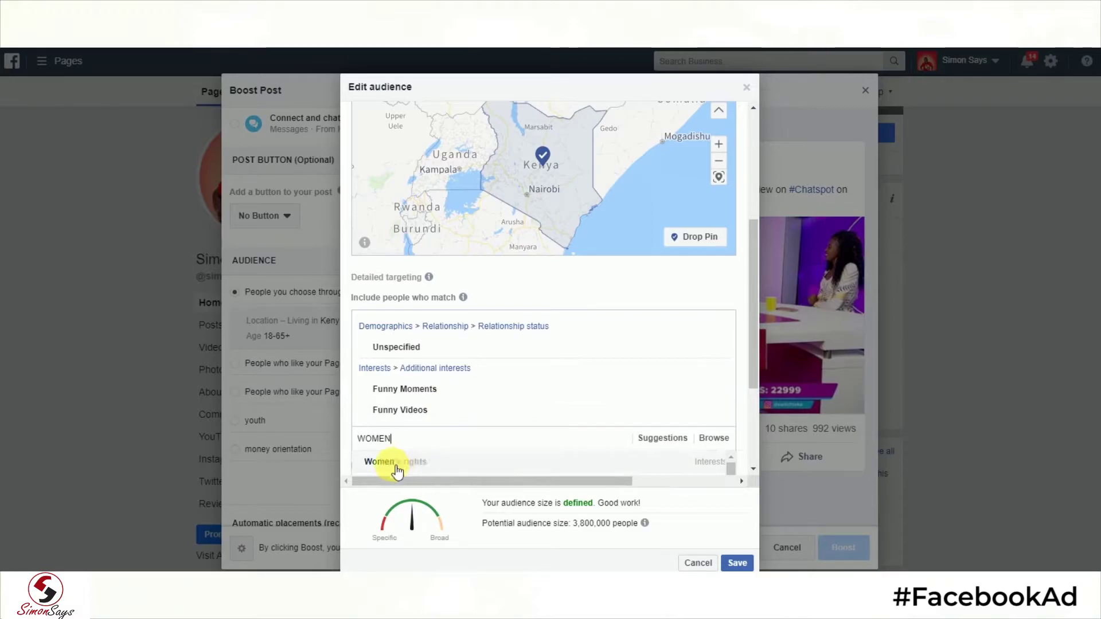
drag(751, 381, 754, 417)
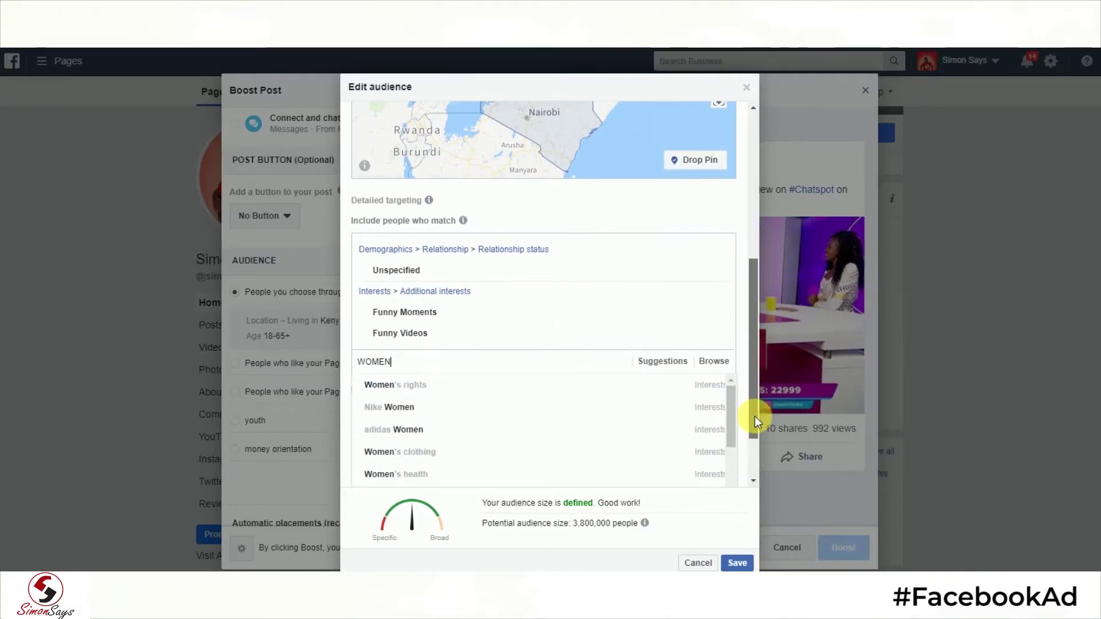
click(387, 374)
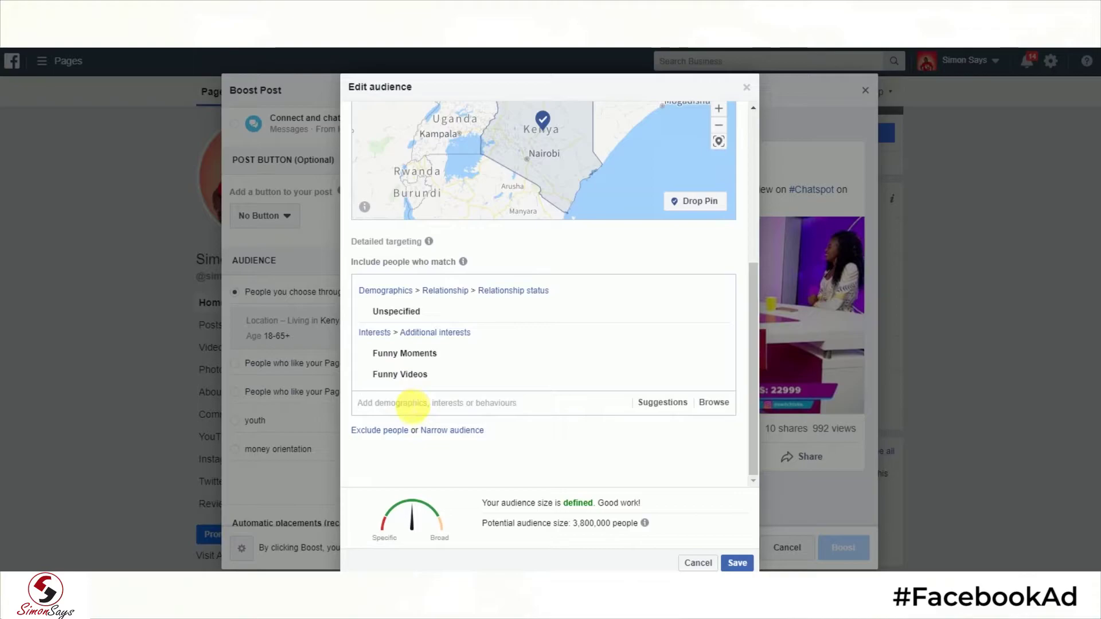
text(WOMEN)
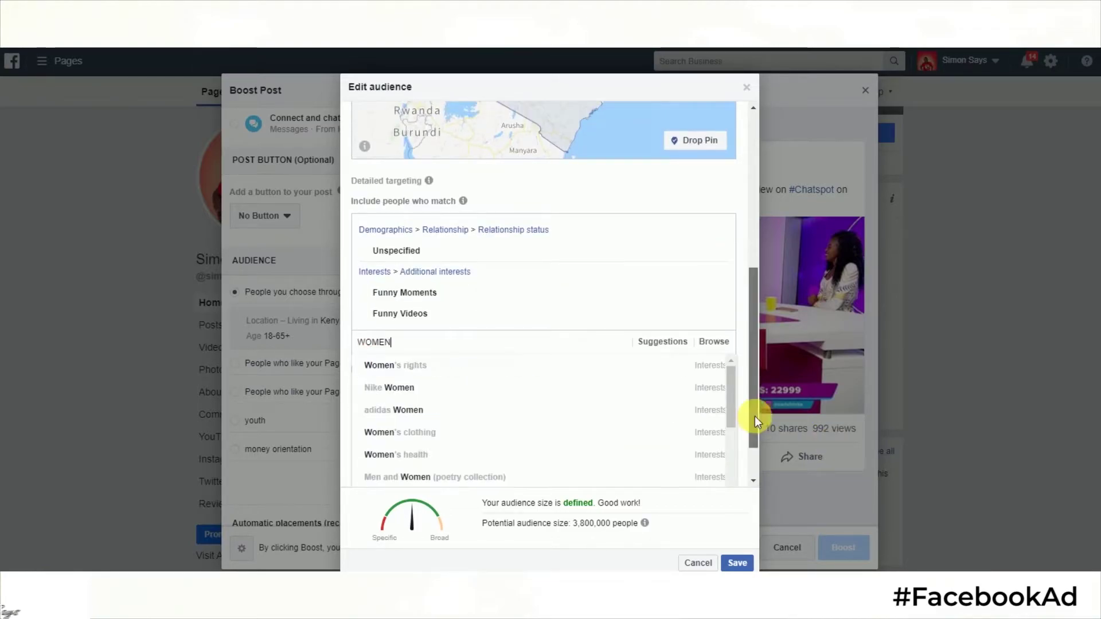
click(390, 374)
text(W)
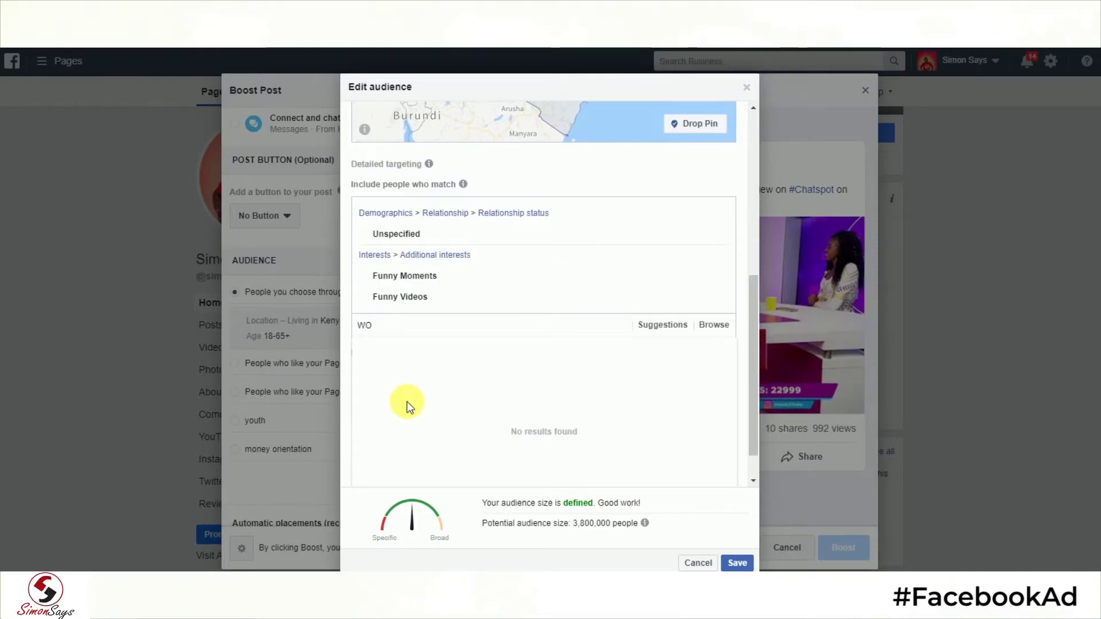
text(O)
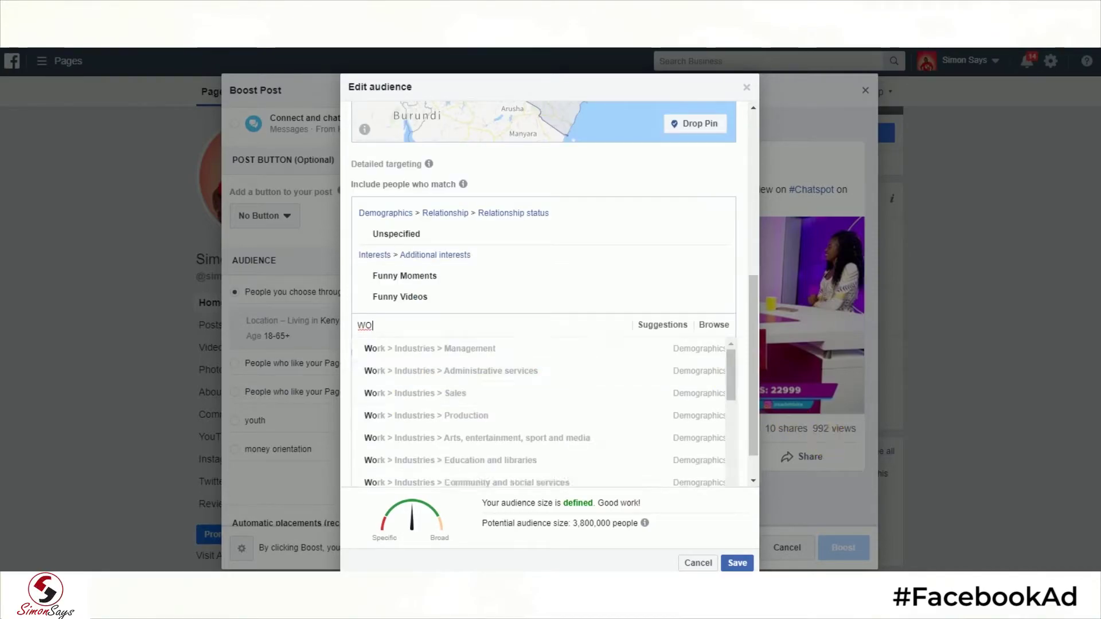
text(ME)
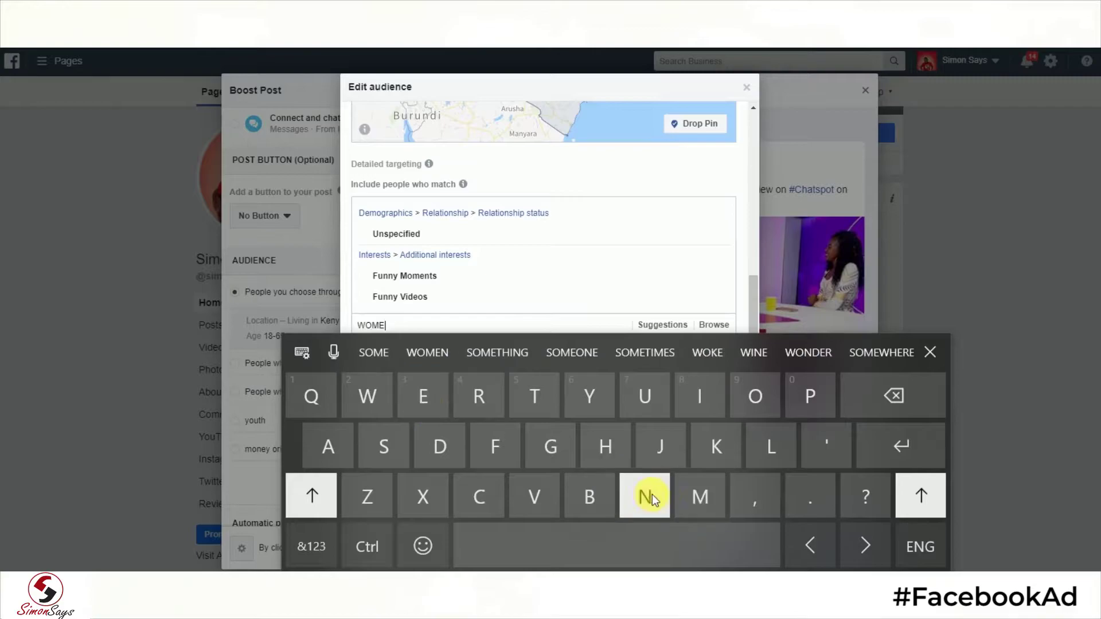
text(NS)
click(466, 356)
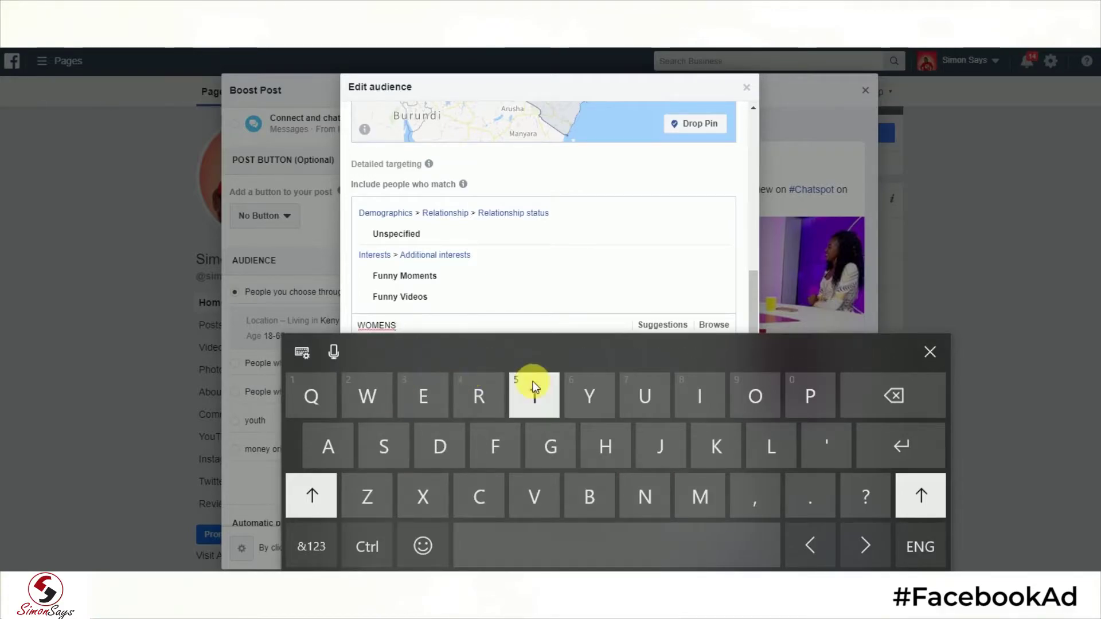
click(935, 359)
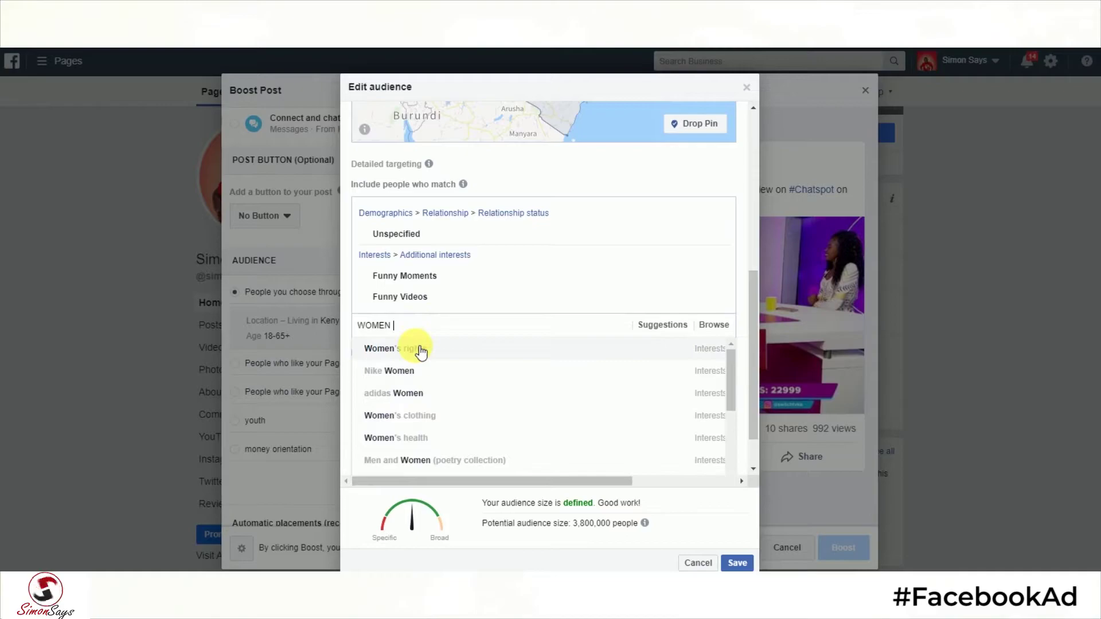
key(BackSpace)
key(BackSpace)
key(BackSpace)
key(BackSpace)
key(BackSpace)
key(BackSpace)
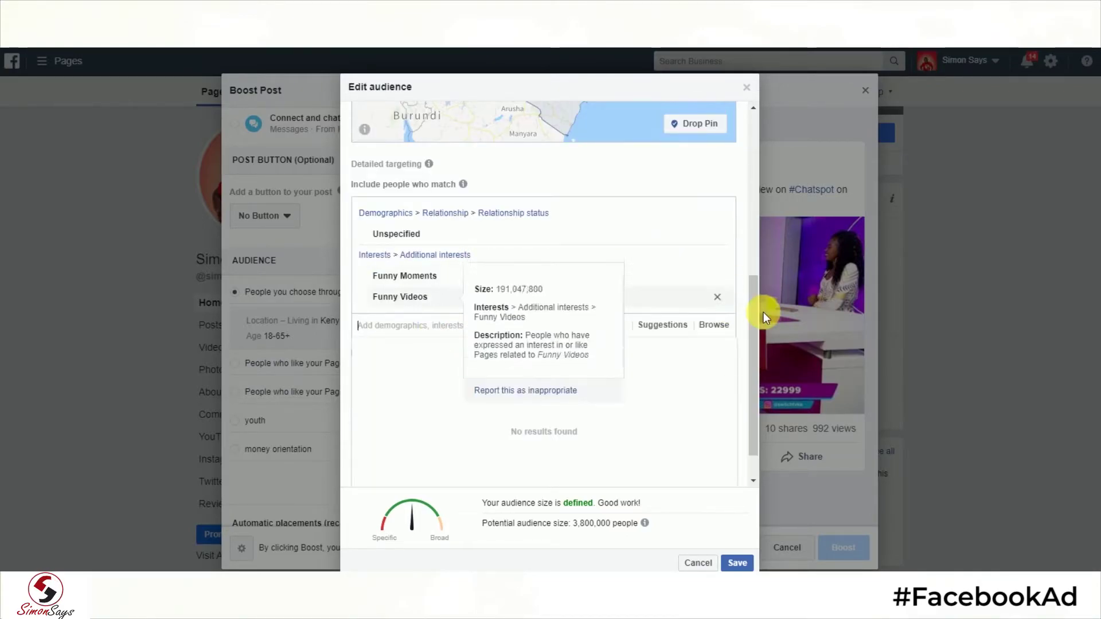
click(652, 283)
From Suggestions, add Entertainment, Viral video, Music and Humour interests, reaching 5,500,000 people.
click(665, 408)
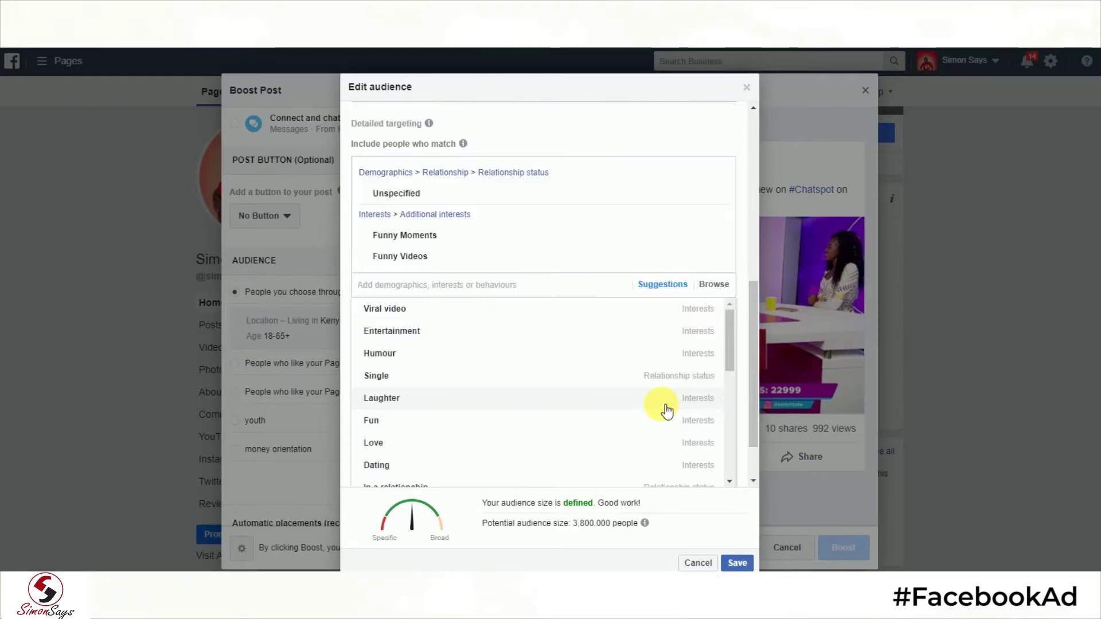
click(449, 329)
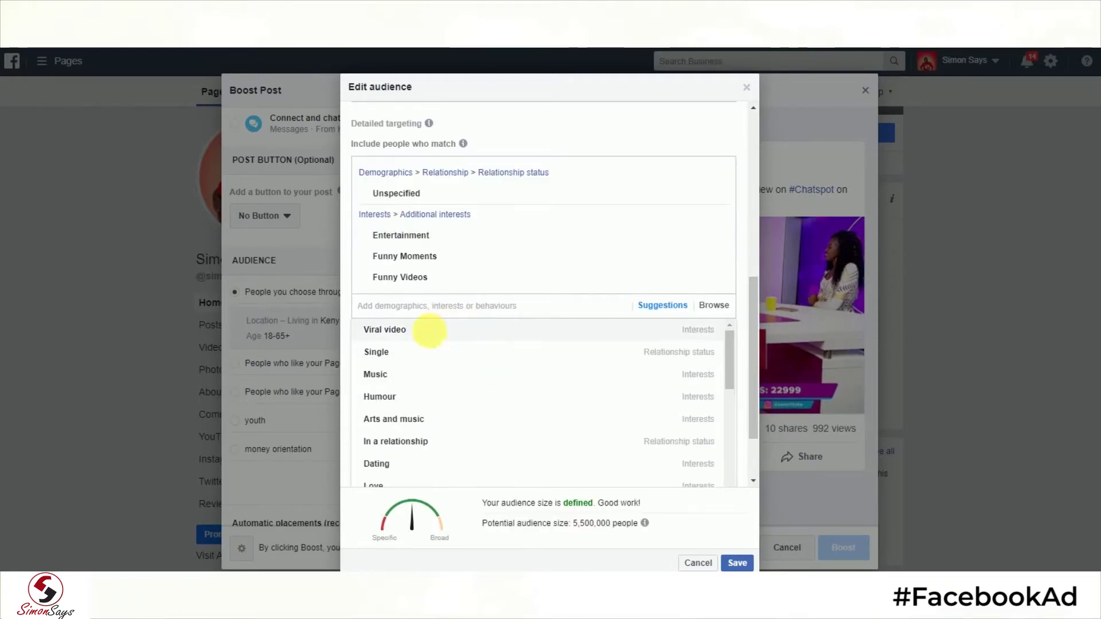
click(428, 328)
click(402, 373)
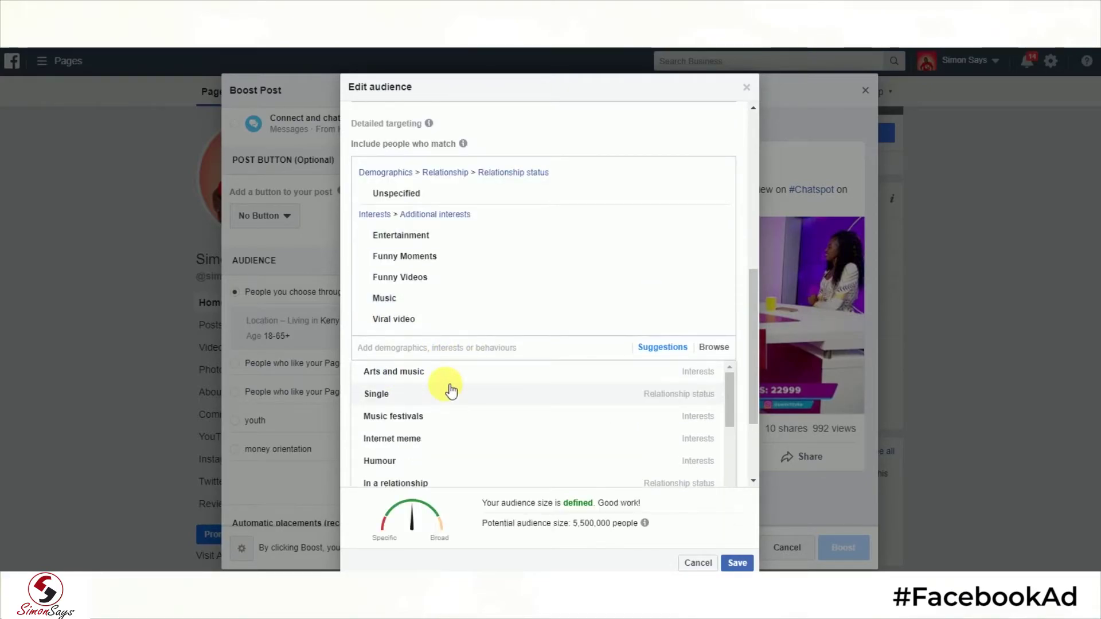
click(401, 460)
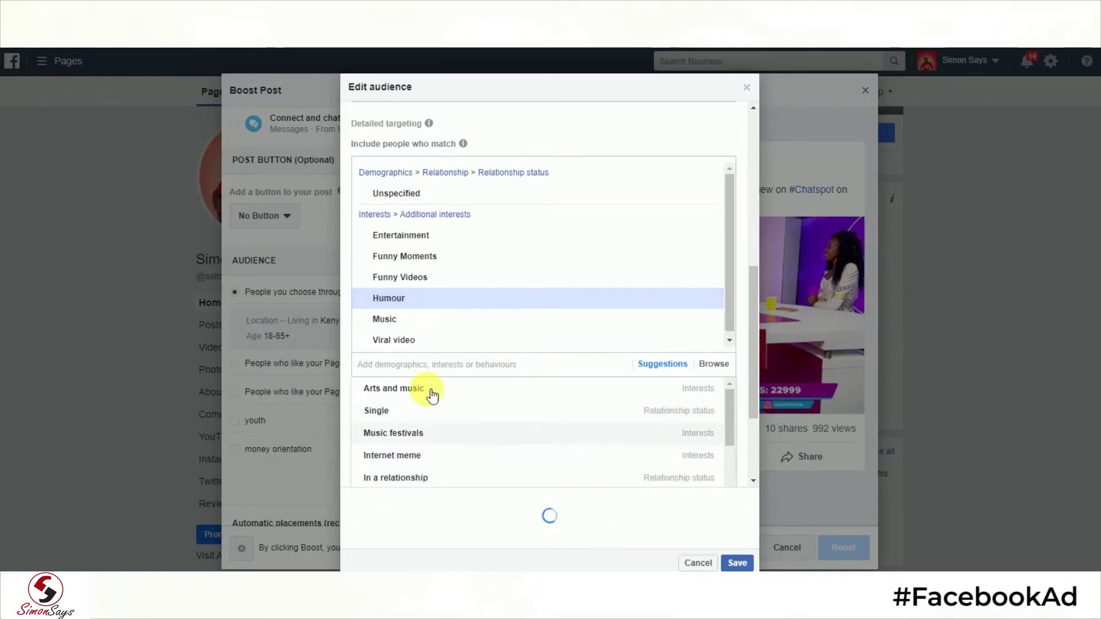
drag(526, 503, 626, 503)
click(578, 503)
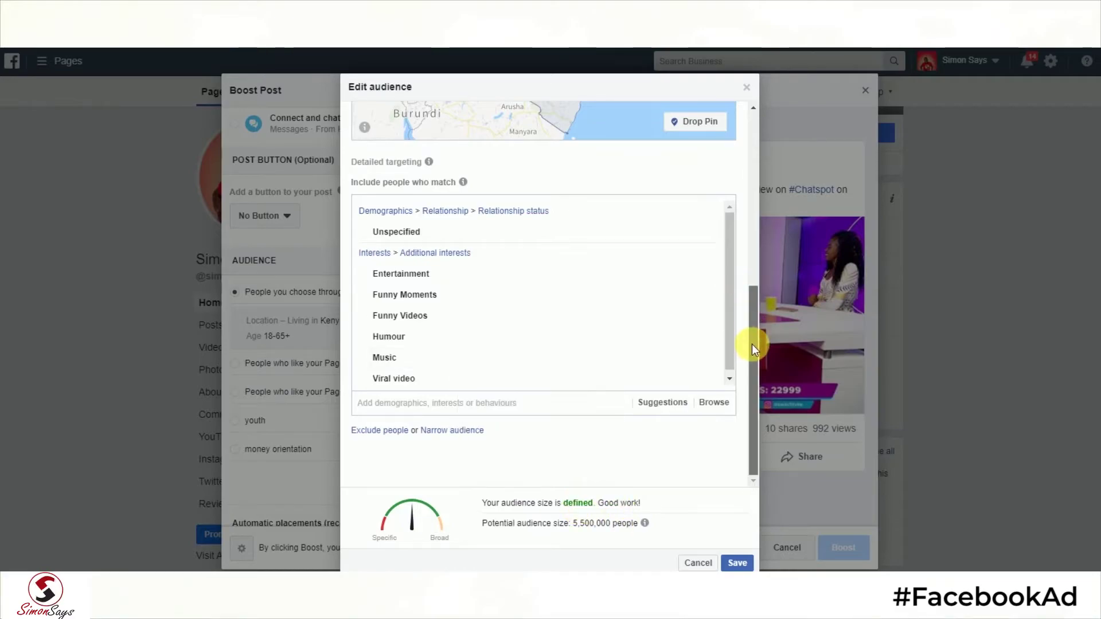
mouse_move(425, 369)
drag(755, 297, 740, 438)
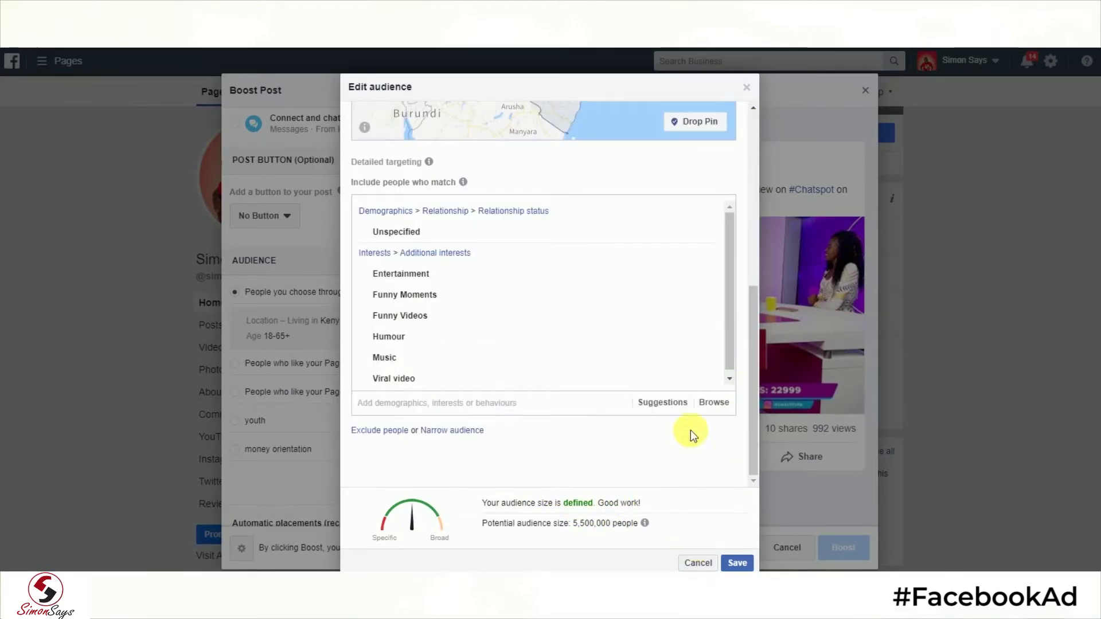
drag(755, 325, 756, 168)
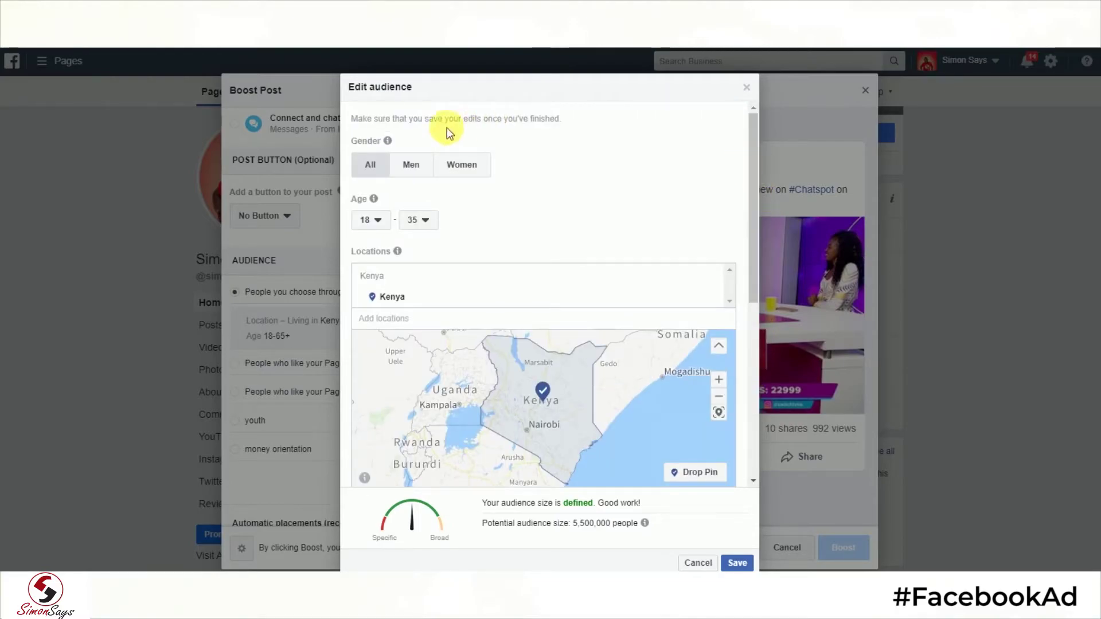
click(737, 564)
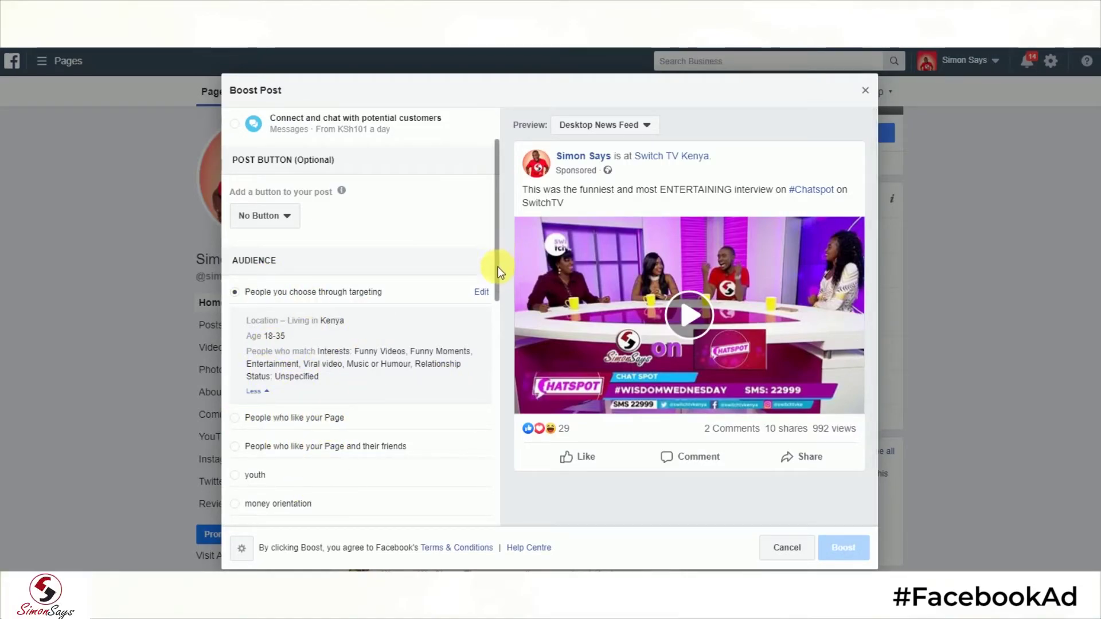
drag(498, 258, 495, 297)
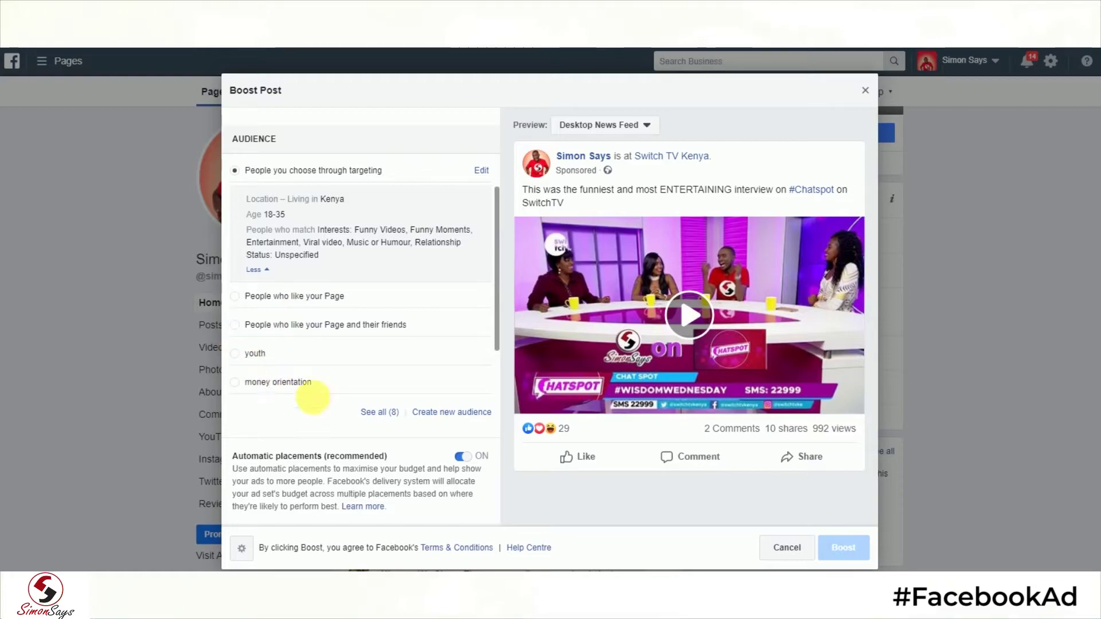
drag(497, 312, 494, 378)
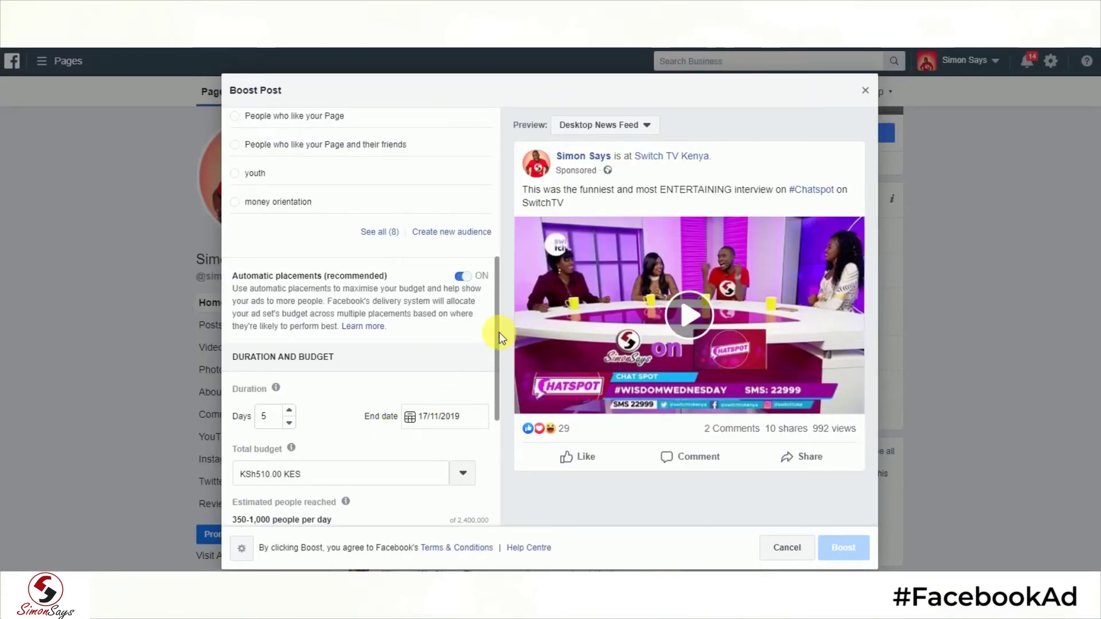
scroll(496, 362, down, 1)
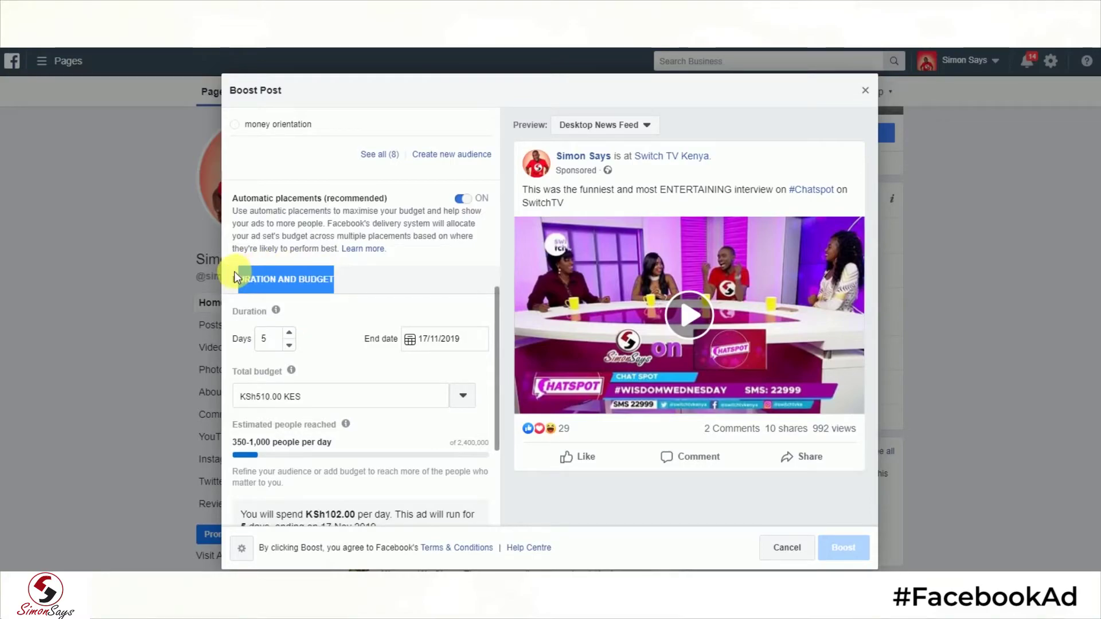
Set the boost duration to 5 days.
double_click(270, 338)
text(2)
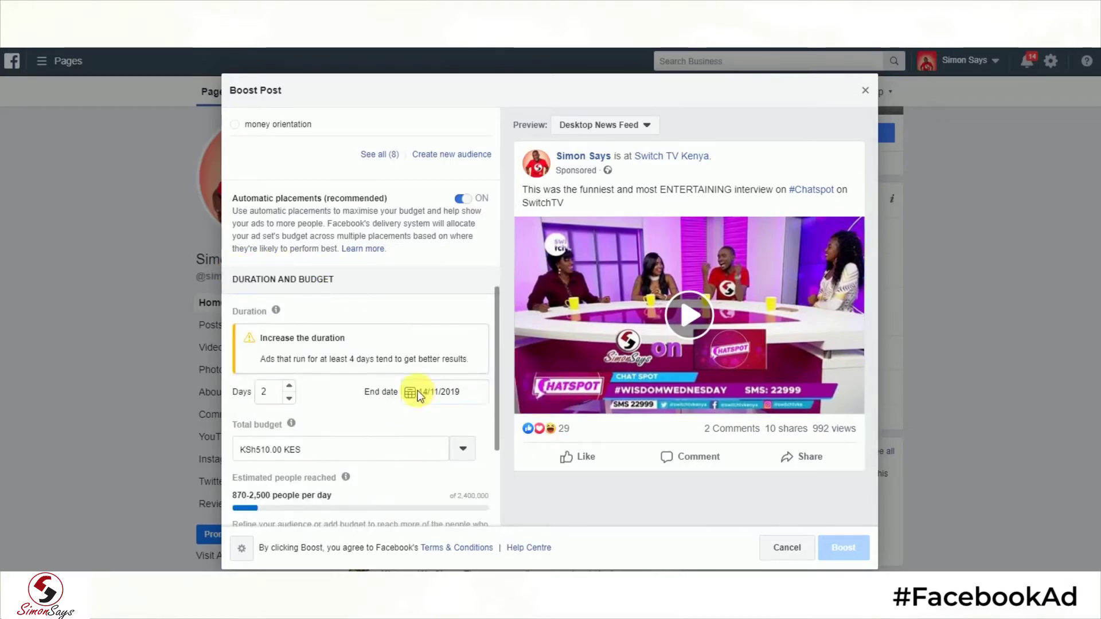
click(418, 393)
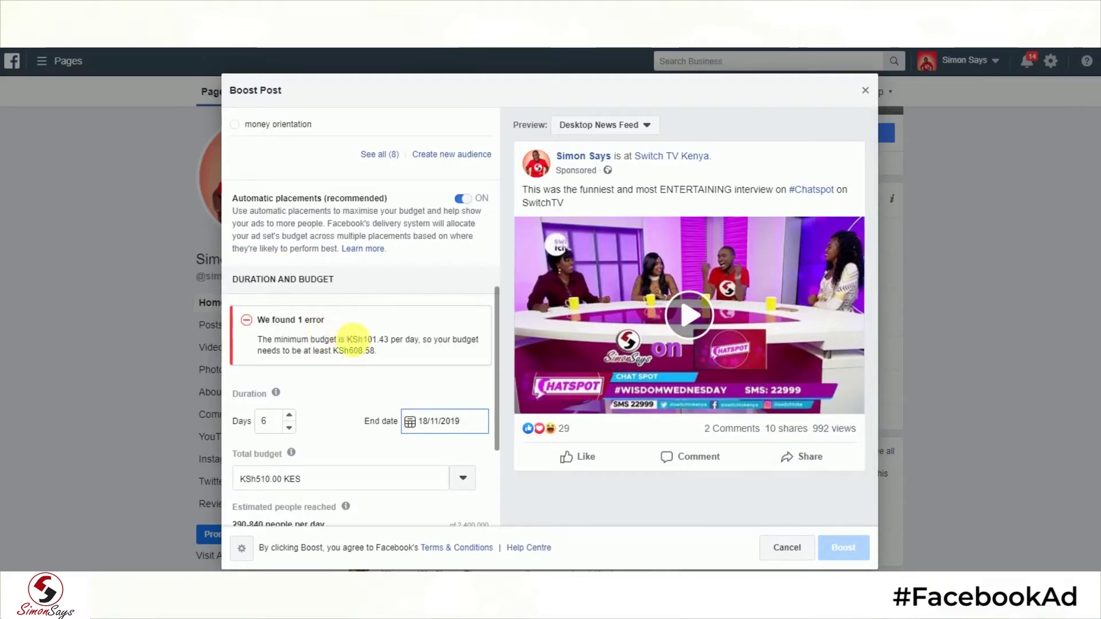
click(290, 428)
Replace the KSh510.00 total budget with 1000.
click(271, 396)
drag(273, 400, 262, 400)
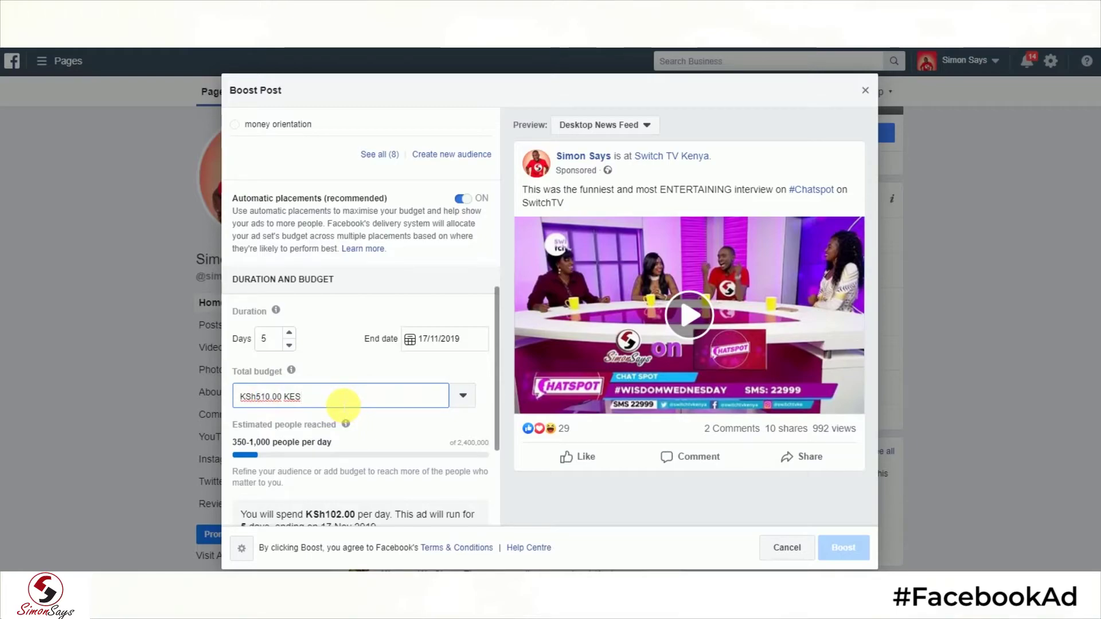
drag(232, 442, 279, 455)
click(312, 446)
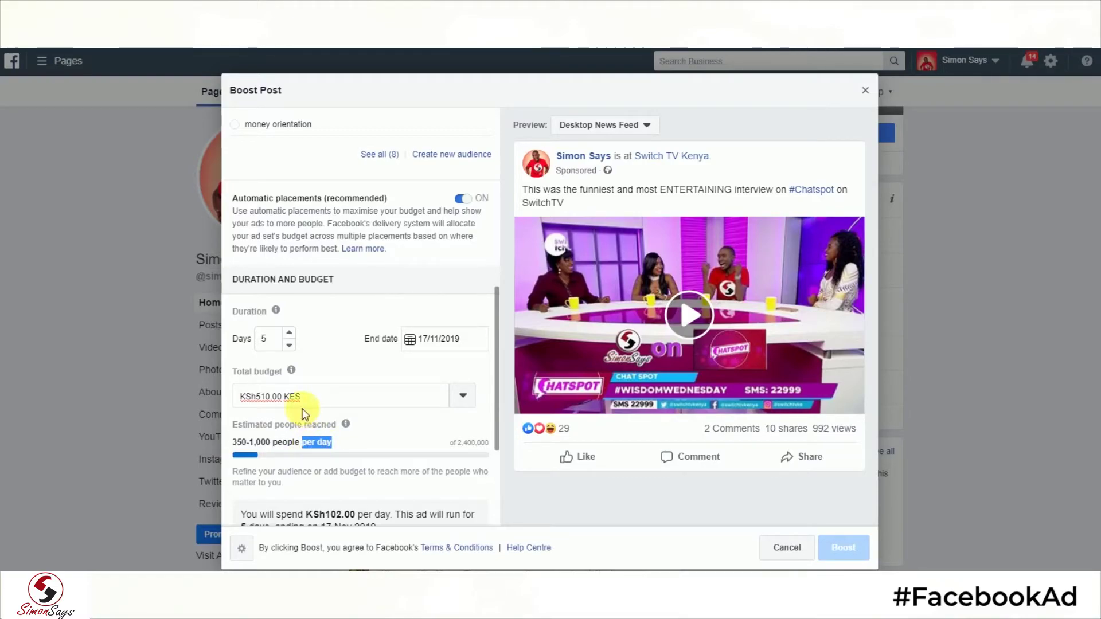
click(278, 397)
double_click(270, 396)
text(1)
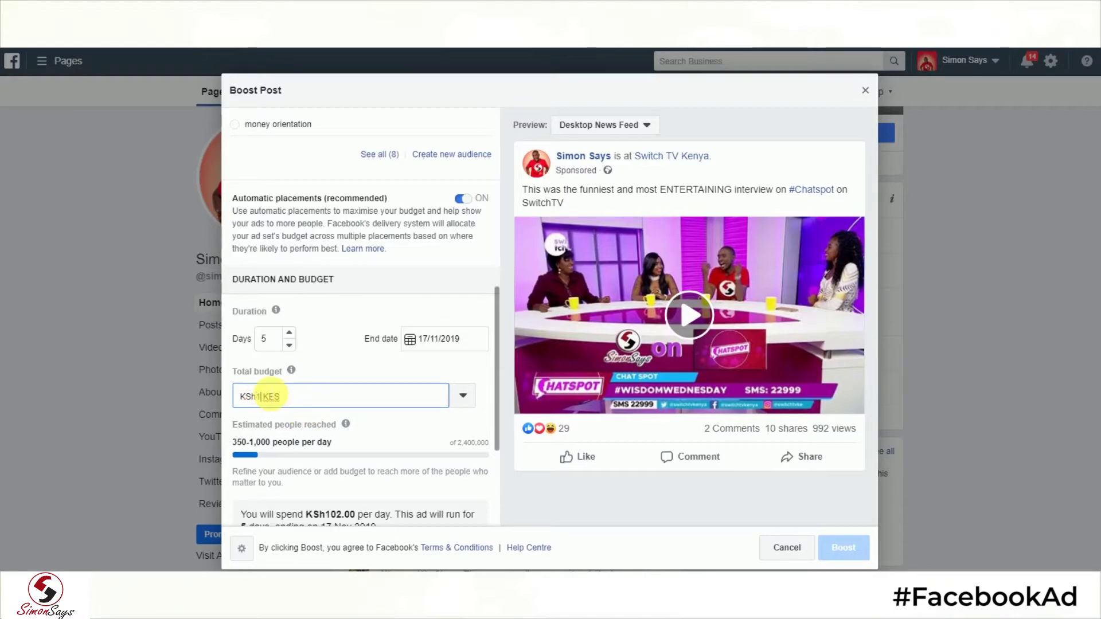
text(000)
click(378, 362)
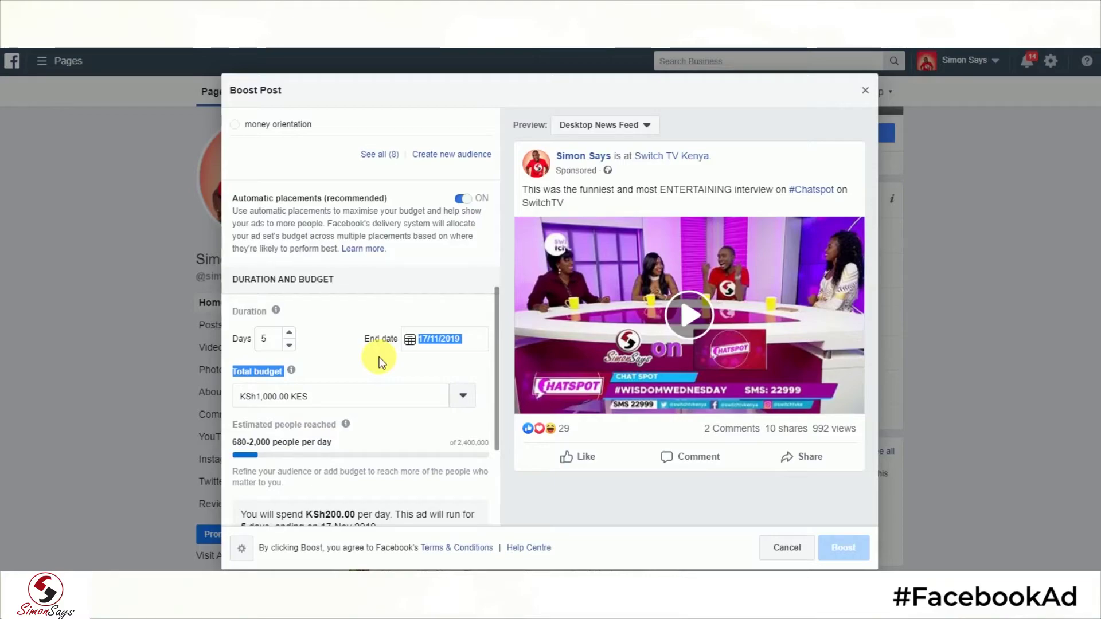
Highlight the new 680–2,000 daily reach estimate.
click(251, 454)
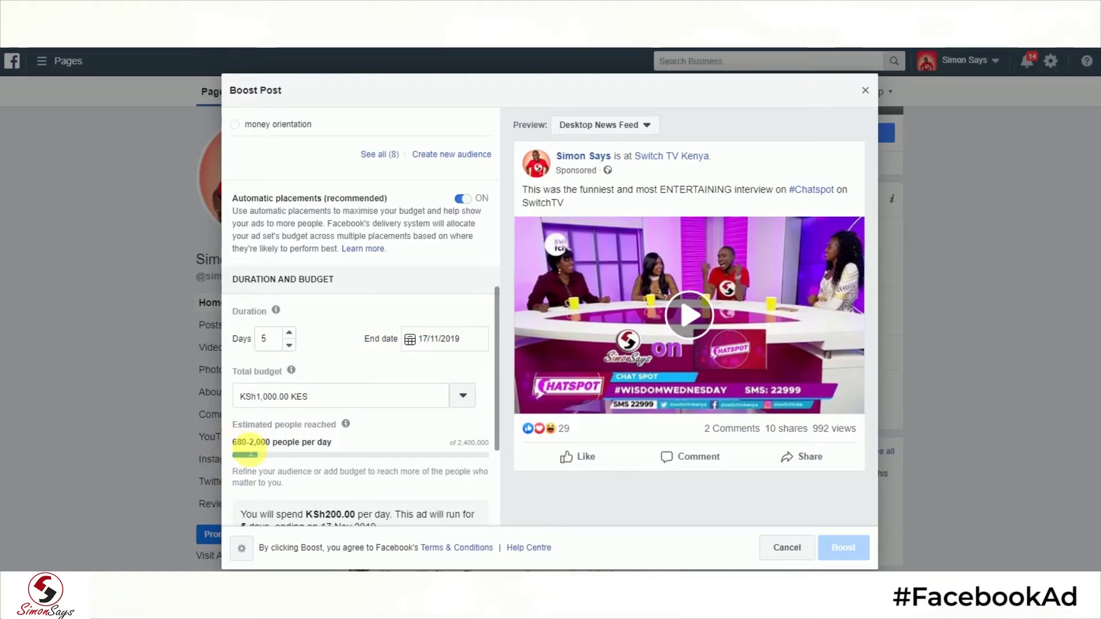
drag(251, 453, 339, 446)
click(324, 448)
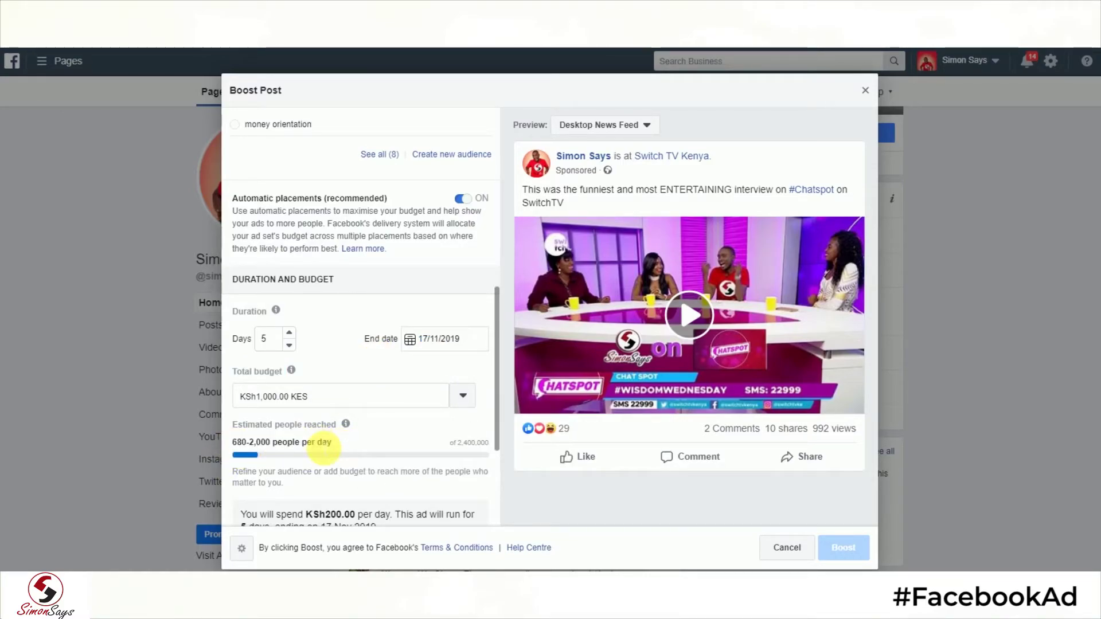
drag(497, 356, 490, 415)
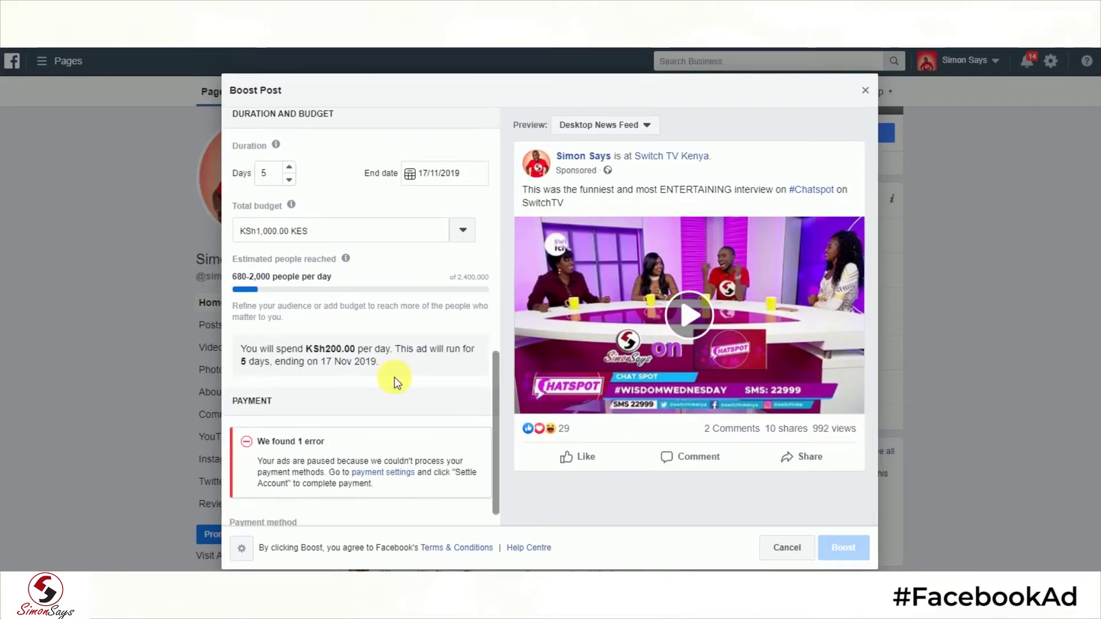
Review the KSh200.00 daily spend and 17 Nov 2019 end date, then change the payment method.
drag(247, 349, 434, 355)
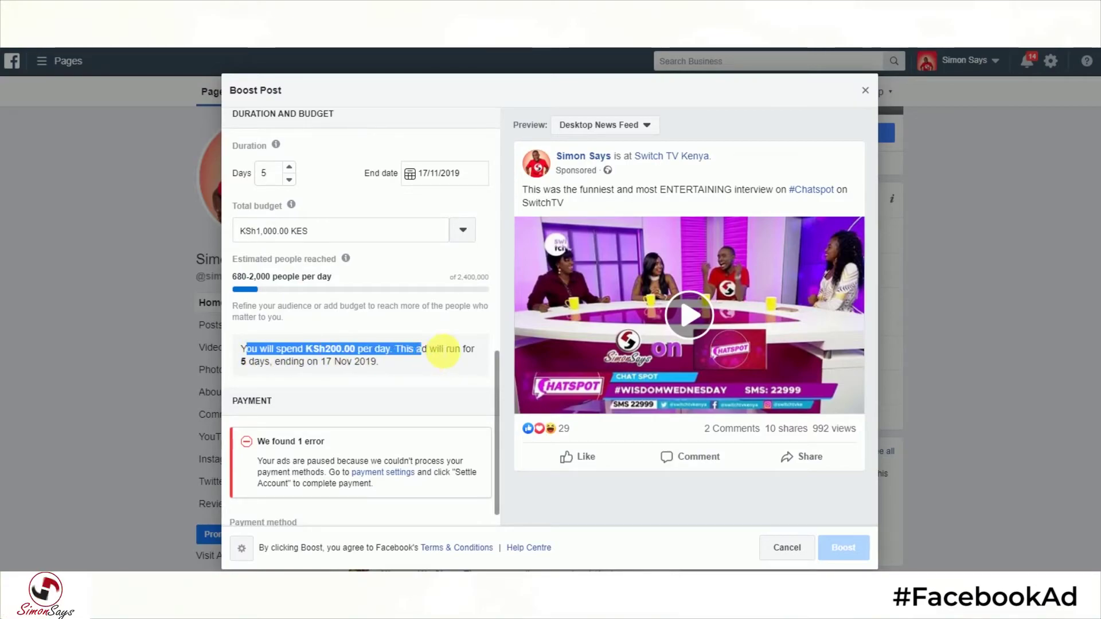
click(436, 355)
drag(280, 361, 389, 367)
scroll(389, 367, down, 1)
drag(258, 431, 414, 471)
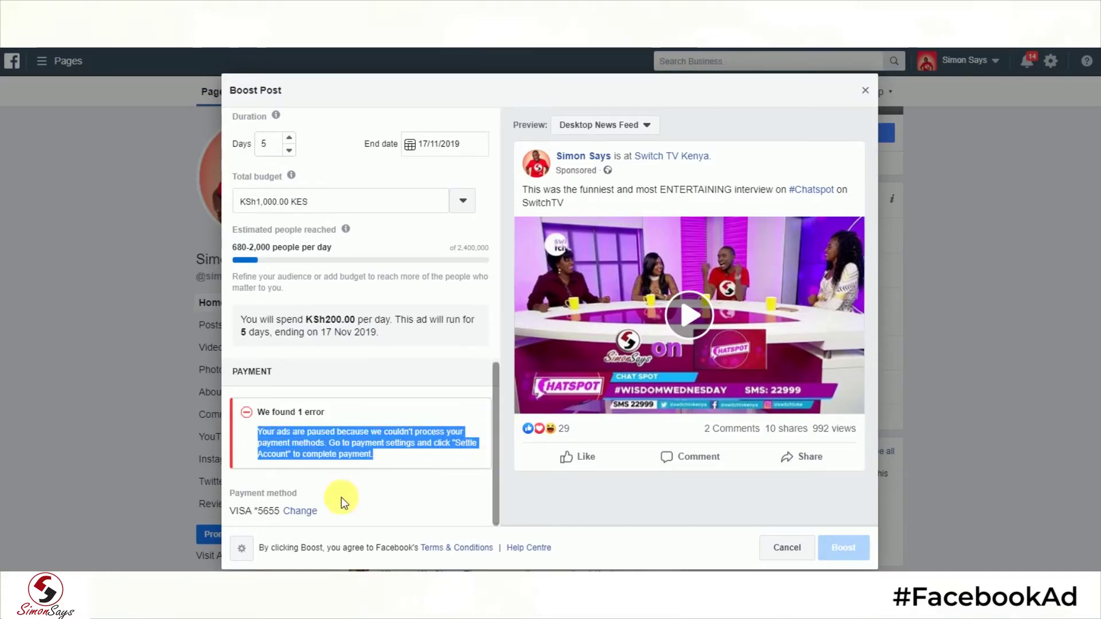
click(278, 495)
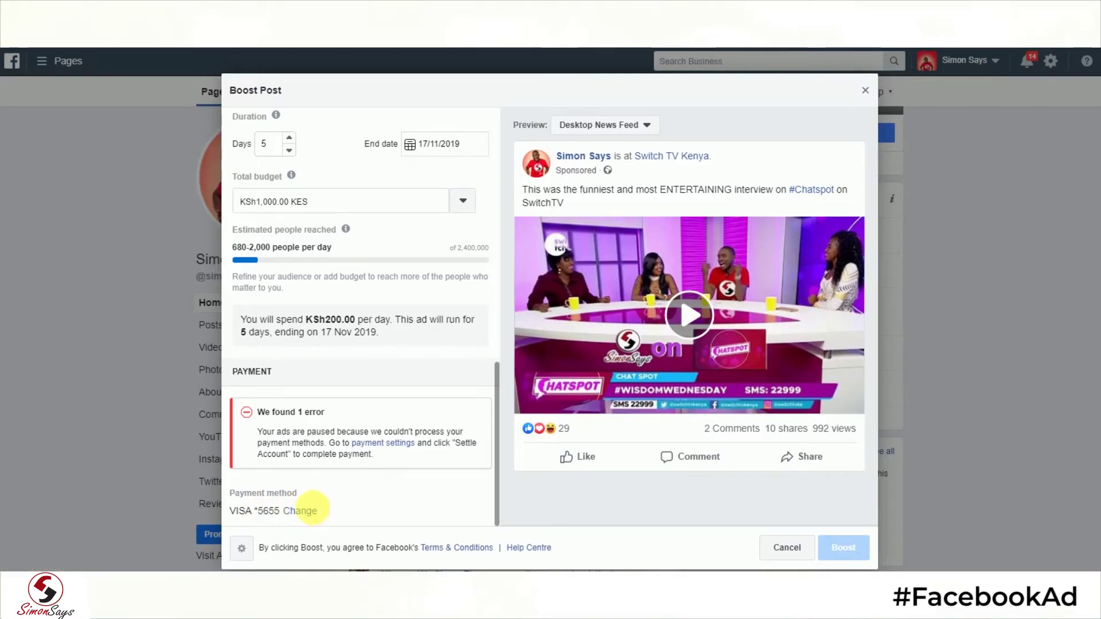
click(302, 512)
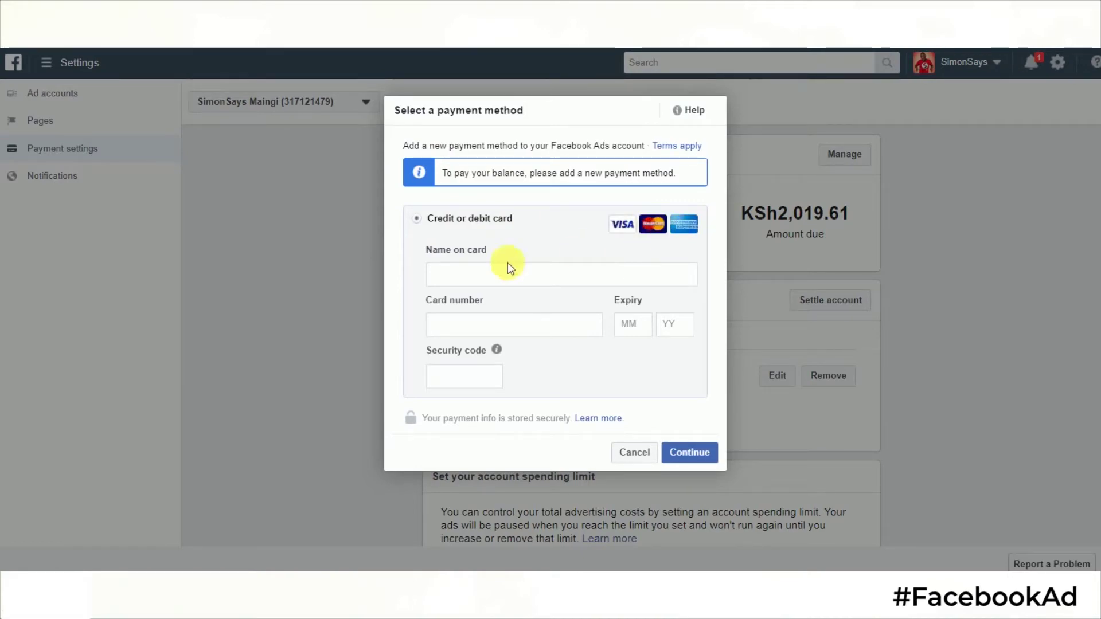
Begin filling in the new card's Name on card and Card number fields.
click(481, 280)
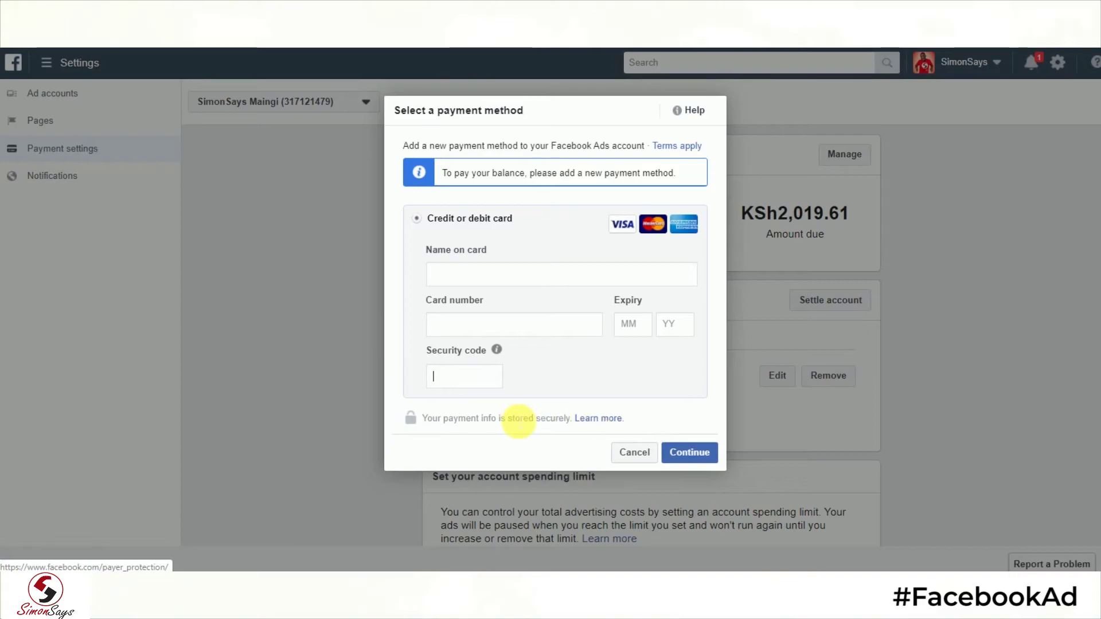
mouse_move(494, 350)
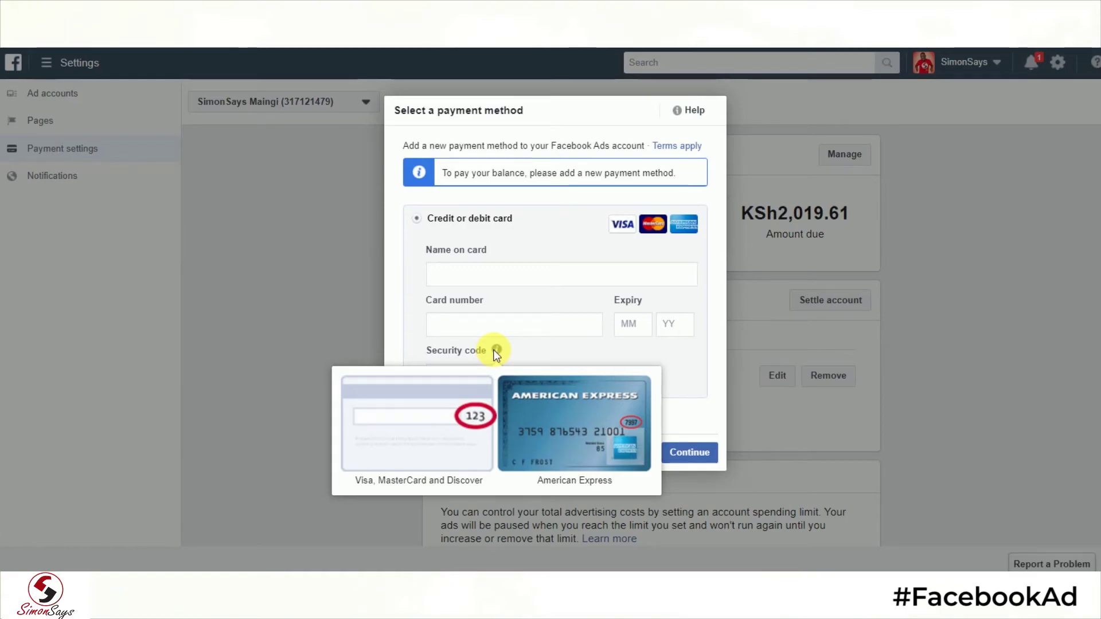
click(494, 274)
click(486, 318)
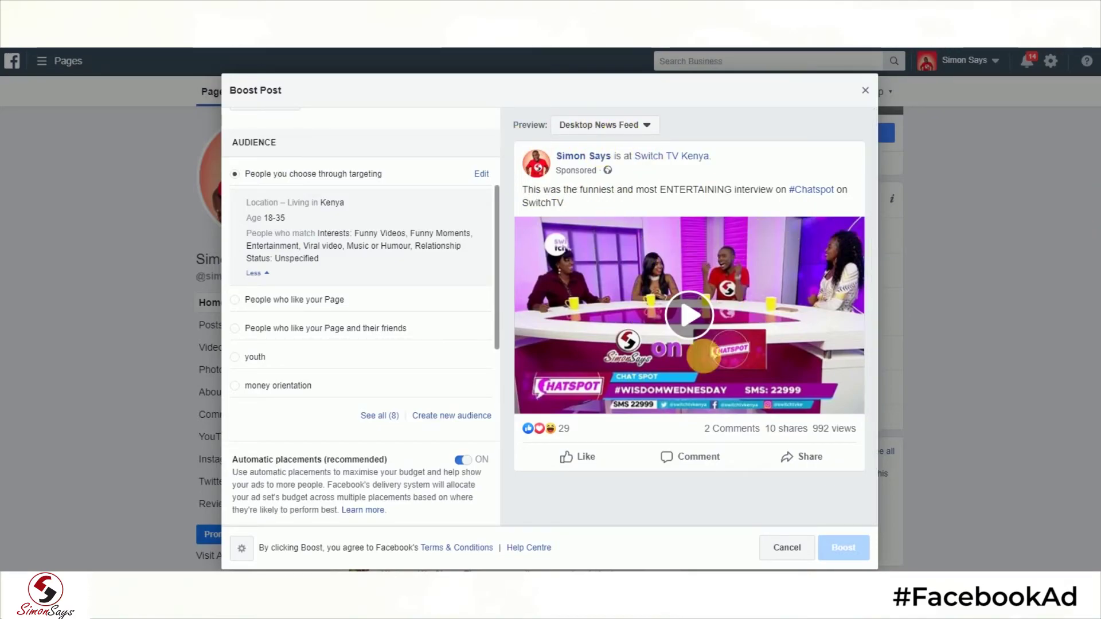
Open the Desktop News Feed preview dropdown to show its placement options.
click(596, 131)
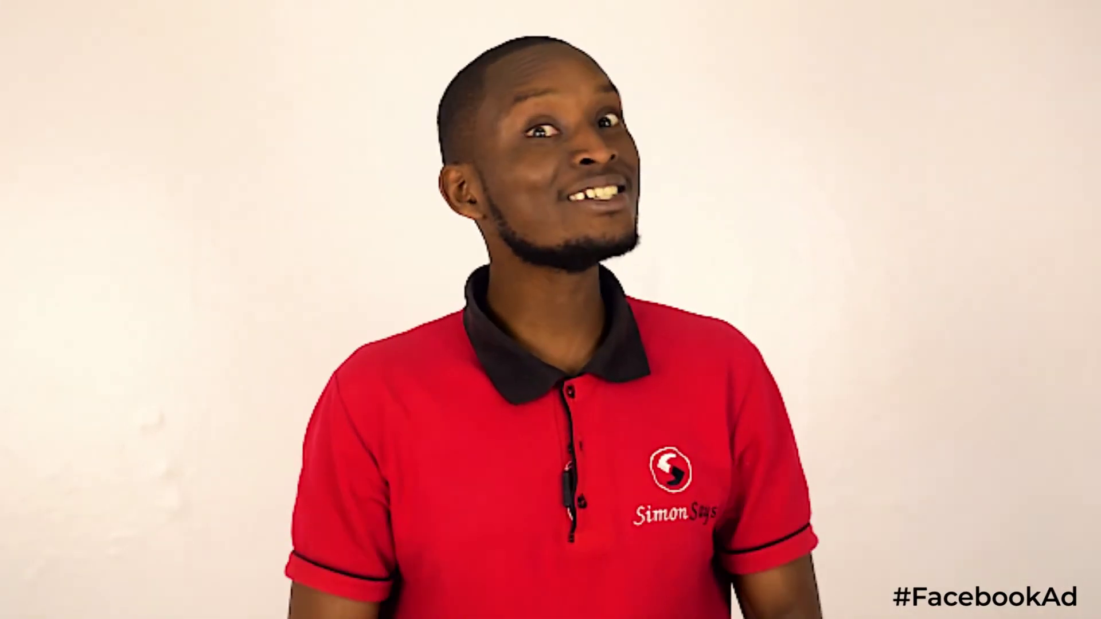